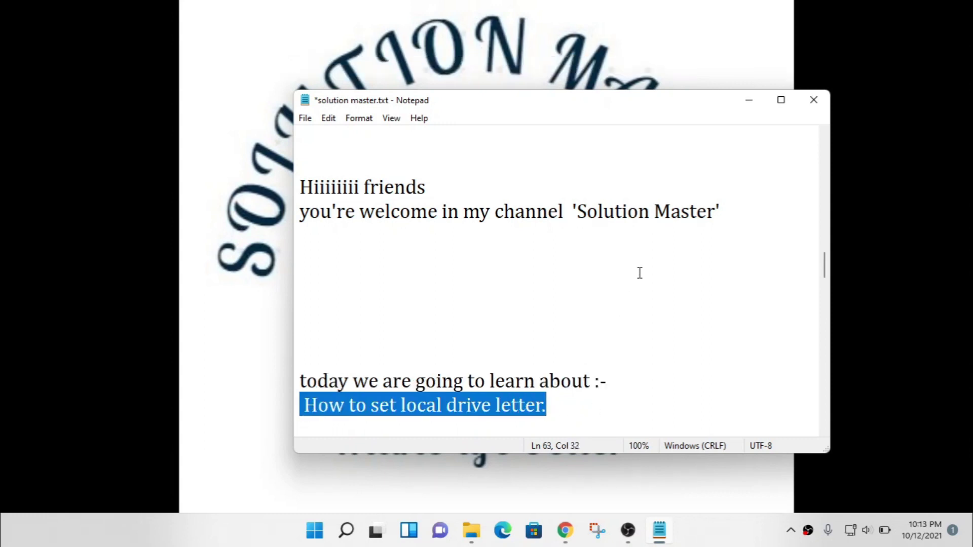
Step: Move the Notepad window to the lower part of the desktop and highlight the note about drive letters C:, D: and F:
drag(517, 104, 454, 306)
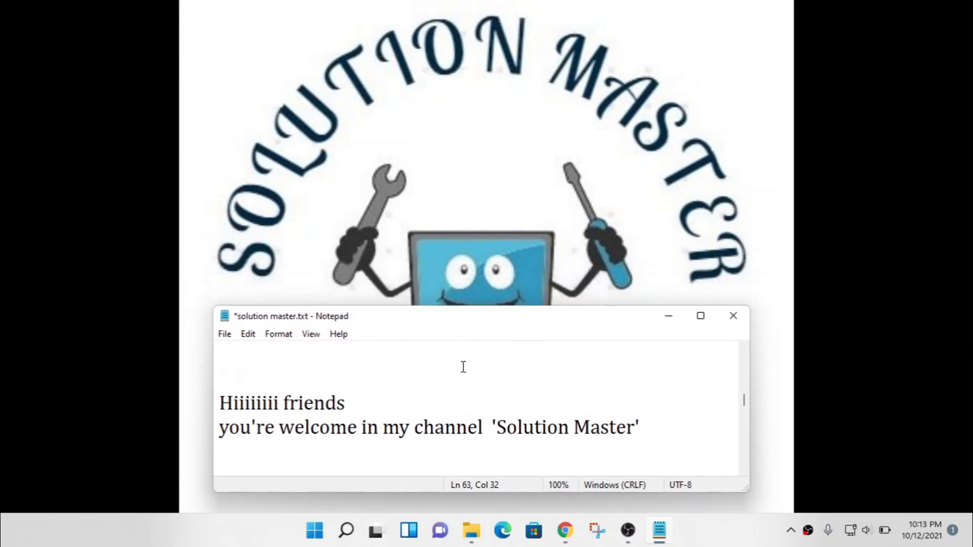
click(302, 448)
key(Down)
key(Down)
key(Down)
key(Down)
key(Down)
key(Down)
key(Down)
key(Down)
key(Down)
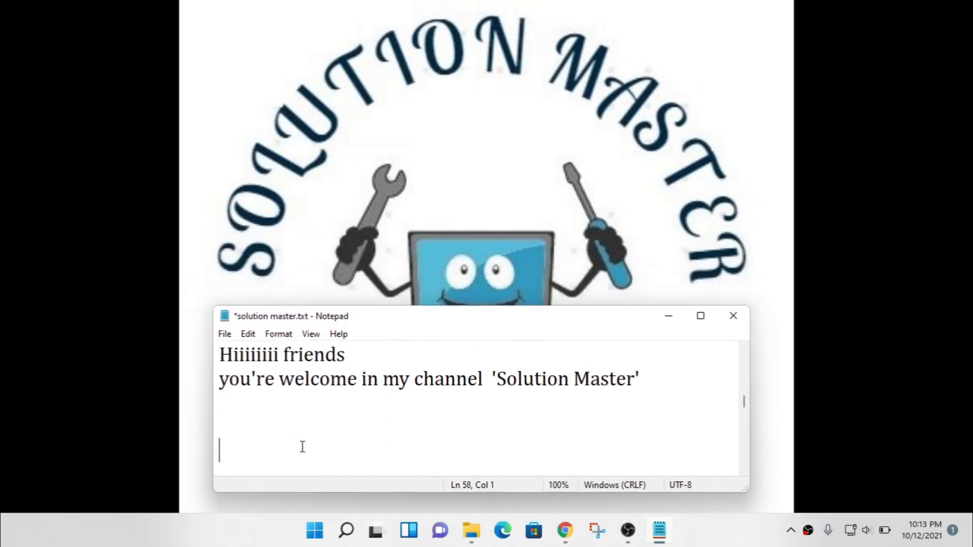
key(Down)
key(Down)
key(Down)
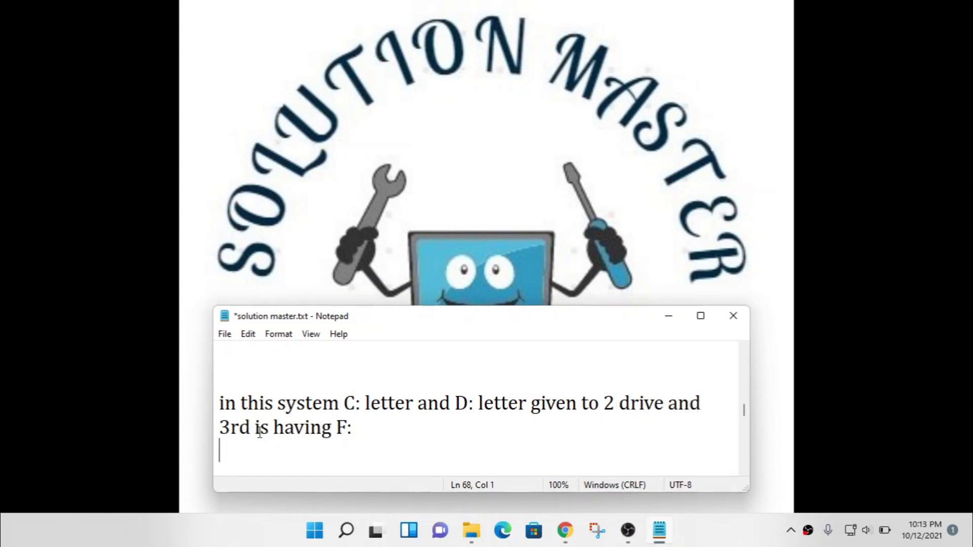
drag(367, 432, 211, 408)
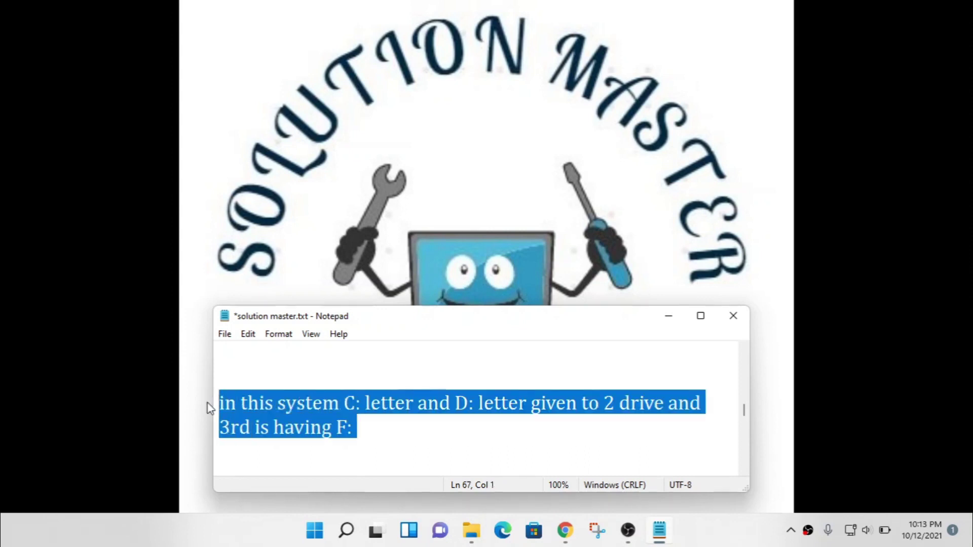
Step: Switch to File Explorer and examine the letters of the Local Disk, Basic and main drives in This PC
click(472, 530)
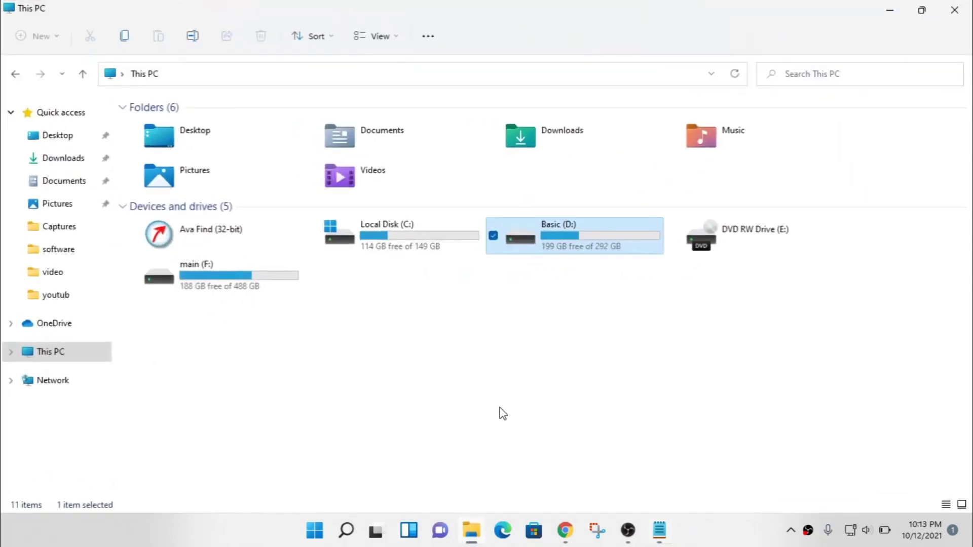
click(404, 240)
click(578, 246)
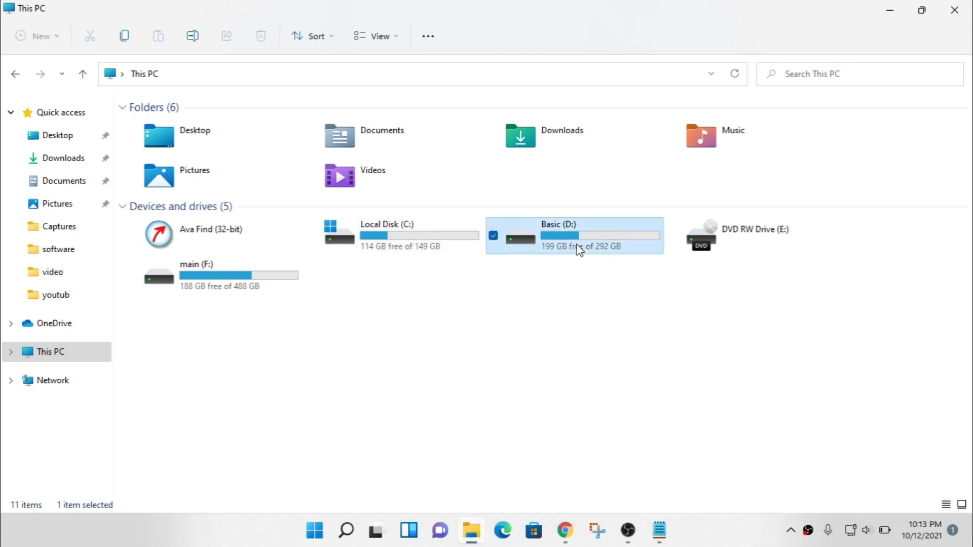
click(220, 266)
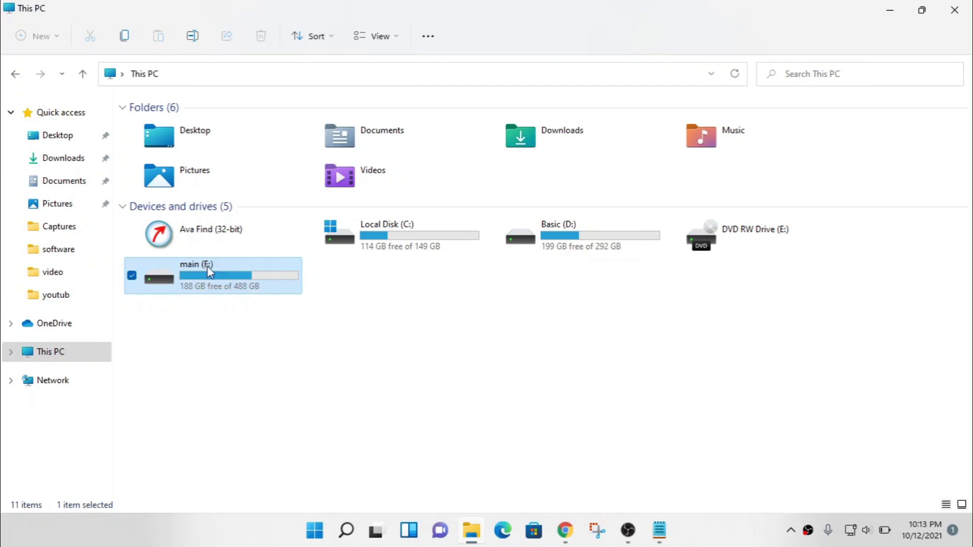
click(365, 316)
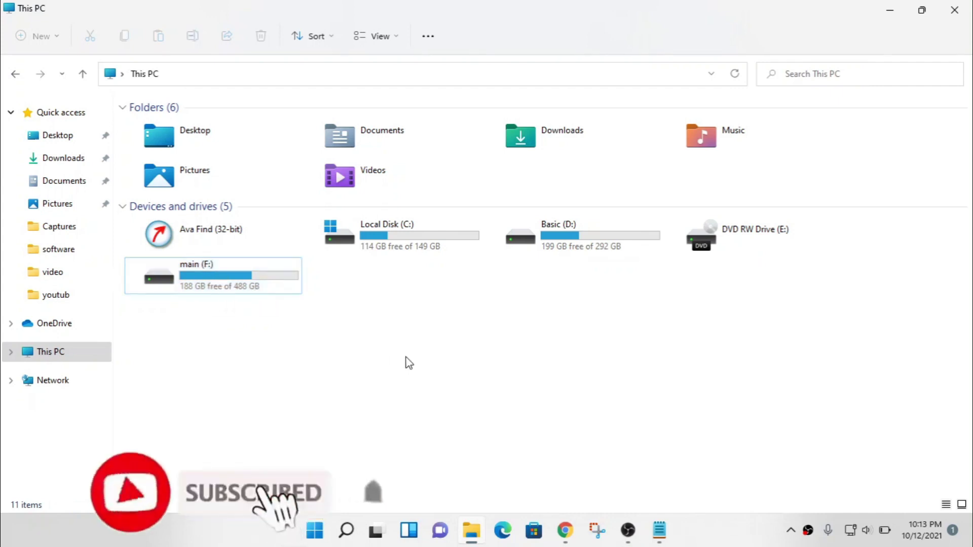
click(266, 283)
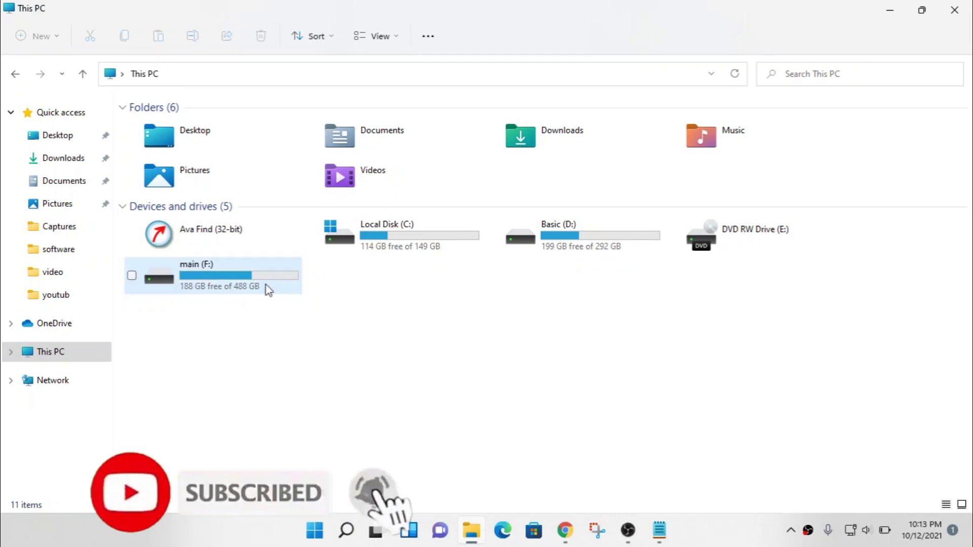
click(205, 265)
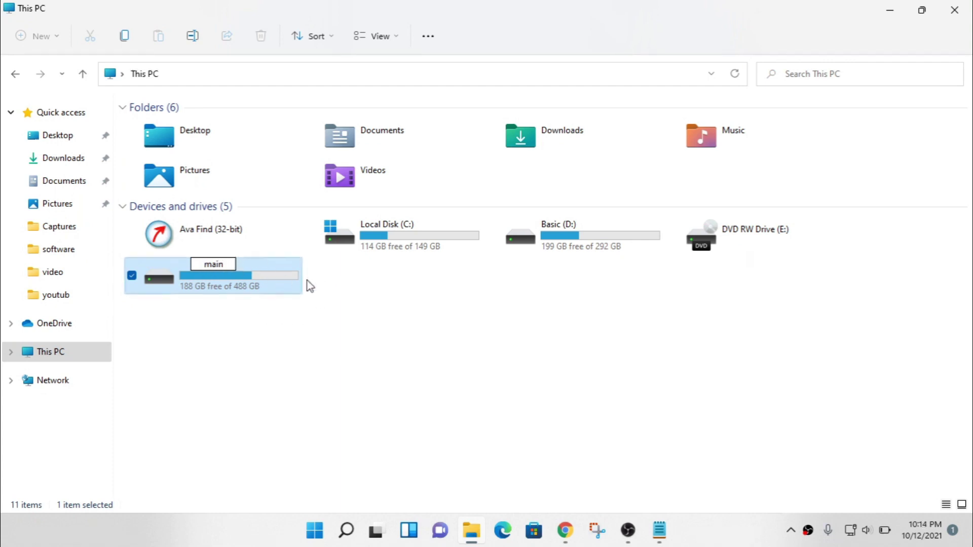
click(317, 331)
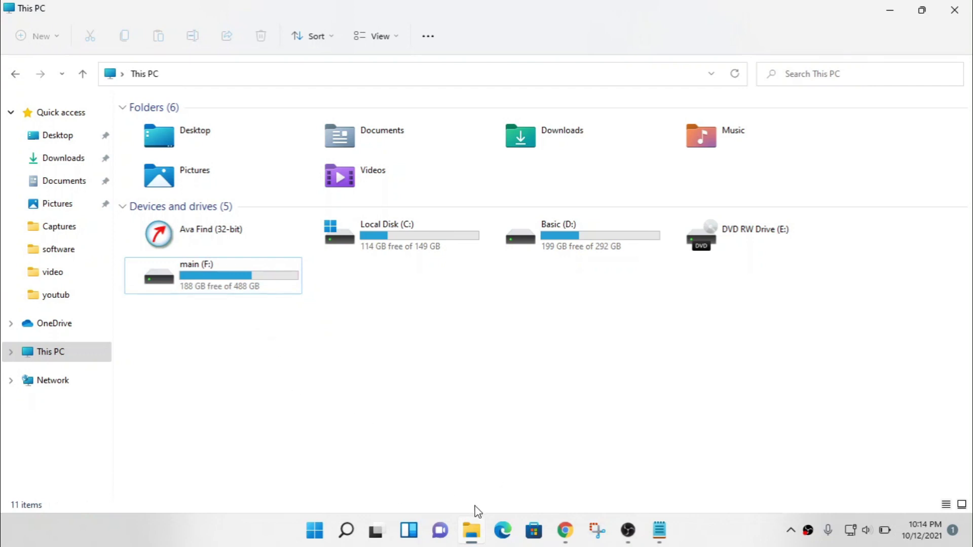
Step: Switch to Notepad and highlight the line "so now we sort out this issue, goto system manager"
click(658, 531)
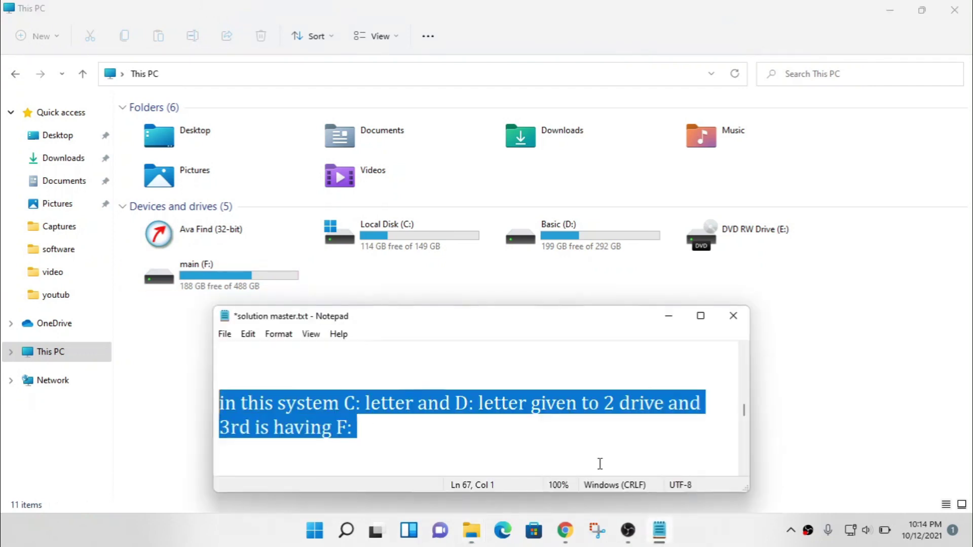
click(439, 438)
key(Down)
key(Down)
key(Down)
key(Down)
key(Down)
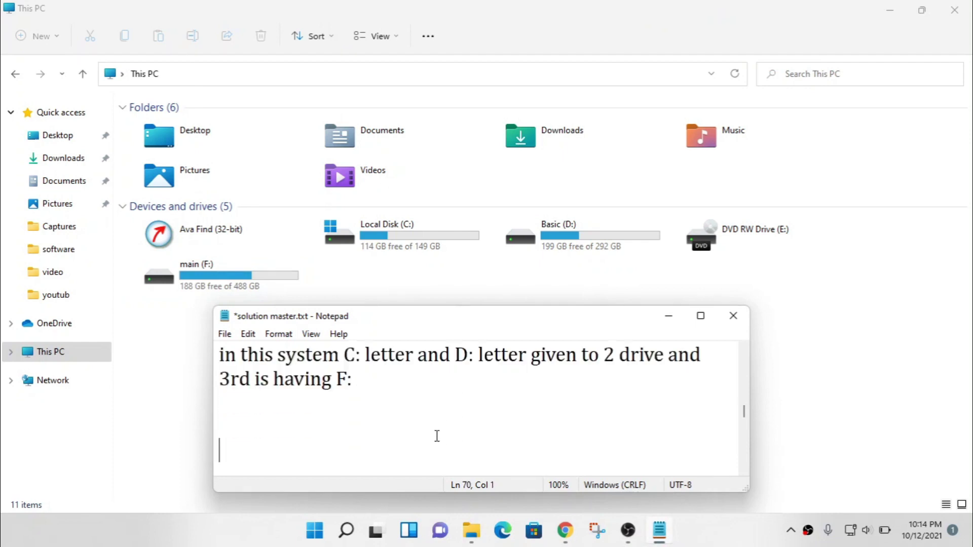
key(shift+Right)
key(shift+Right)
key(shift+Right)
key(shift+Right)
key(shift+Right)
key(shift+Right)
key(shift+Right)
key(shift+Right)
key(shift+Right)
key(shift+Right)
key(shift+Right)
key(shift+Right)
key(shift+Right)
key(shift+Right)
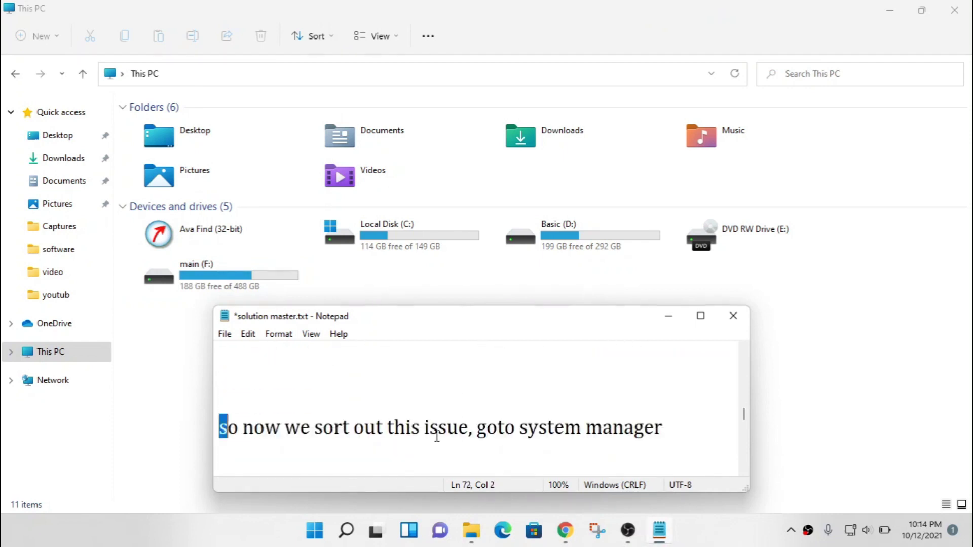
key(shift+Right)
key(shift+Right)
key(shift+Right)
key(shift+Right)
key(shift+Right)
key(shift+Right)
key(shift+Right)
key(shift+Right)
key(shift+Right)
key(shift+Right)
key(shift+Right)
key(shift+Right)
key(shift+Right)
key(shift+Right)
key(shift+Right)
key(shift+Right)
key(shift+Right)
key(shift+Right)
key(shift+Right)
key(shift+Right)
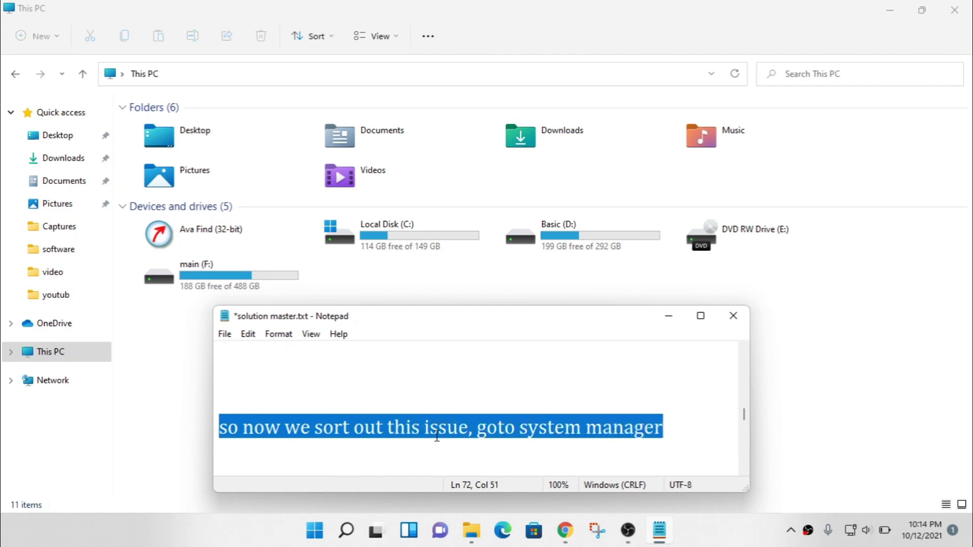
Step: Highlight the two note lines from "start-> type system manager" through "or right click on my computer and select manager option"
key(Down)
key(Down)
key(Down)
key(Down)
key(Down)
key(Down)
key(Down)
key(Down)
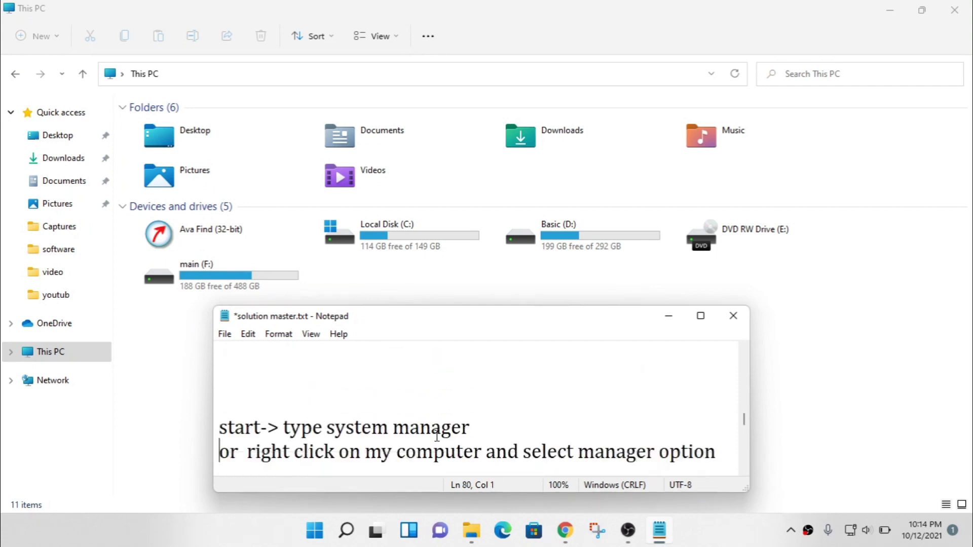
key(shift+Right)
key(shift+Right)
key(shift+Right)
key(shift+Right)
key(shift+Right)
key(shift+Right)
key(shift+Right)
key(shift+Right)
key(shift+Right)
key(shift+Right)
key(shift+Right)
key(shift+Right)
key(shift+Right)
key(shift+Right)
key(shift+Right)
key(shift+Right)
key(shift+Right)
key(shift+Right)
key(shift+Right)
key(shift+Right)
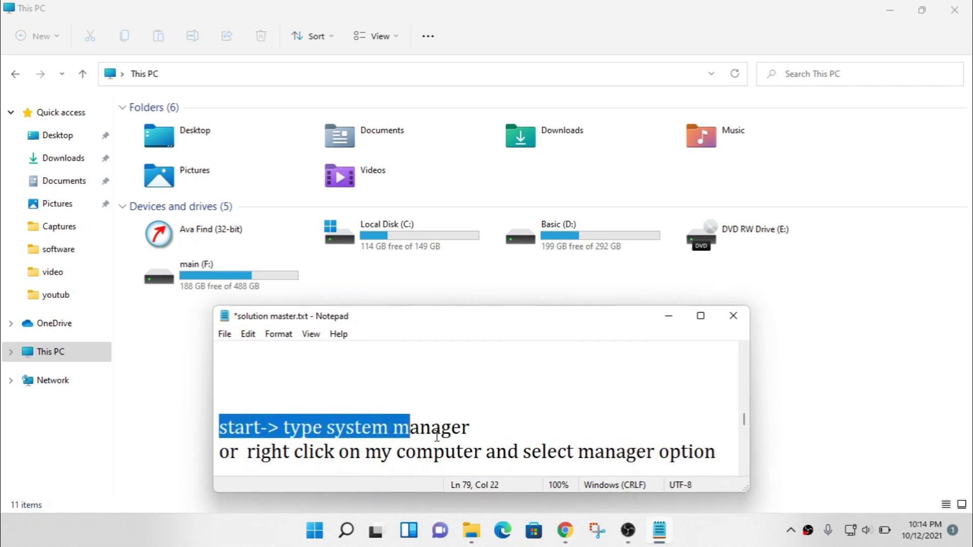
key(shift+Right)
key(shift+Right)
key(shift+Right)
key(shift+Right)
key(shift+Right)
key(shift+Right)
key(shift+Right)
key(shift+Right)
key(shift+Right)
key(shift+Right)
key(shift+Right)
key(shift+Right)
key(shift+Right)
key(shift+Right)
key(shift+Right)
key(shift+Right)
key(shift+Right)
key(shift+Right)
key(shift+Right)
key(shift+Right)
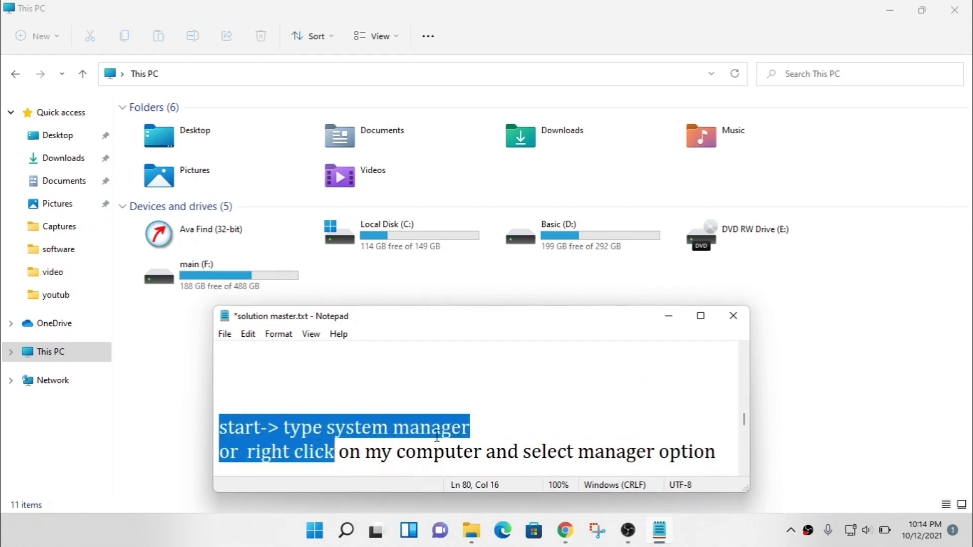
key(shift+Right)
key(shift+Right)
key(shift+Right)
key(shift+Right)
key(shift+Right)
key(shift+Right)
key(shift+Right)
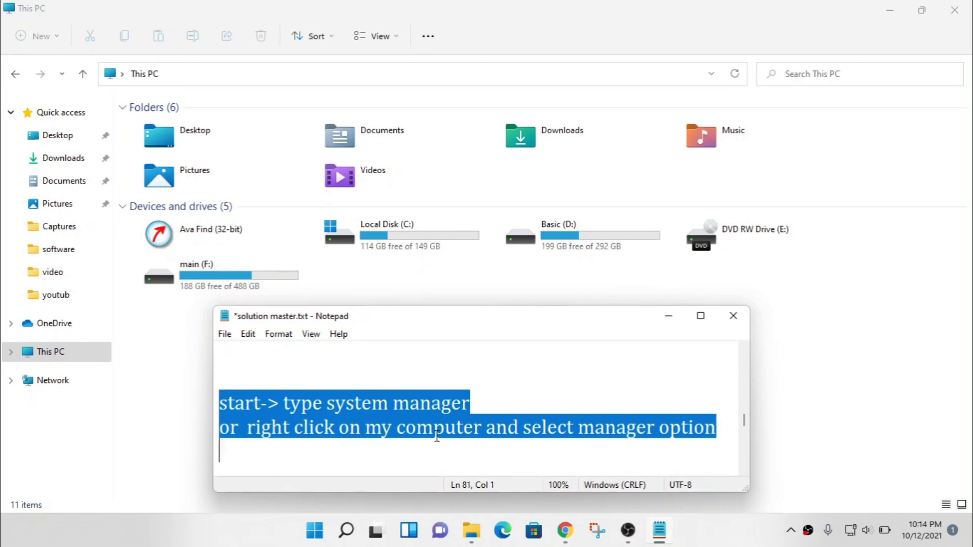
Step: Search Windows for "manage", open Computer Management from the results, and close its window again
click(347, 532)
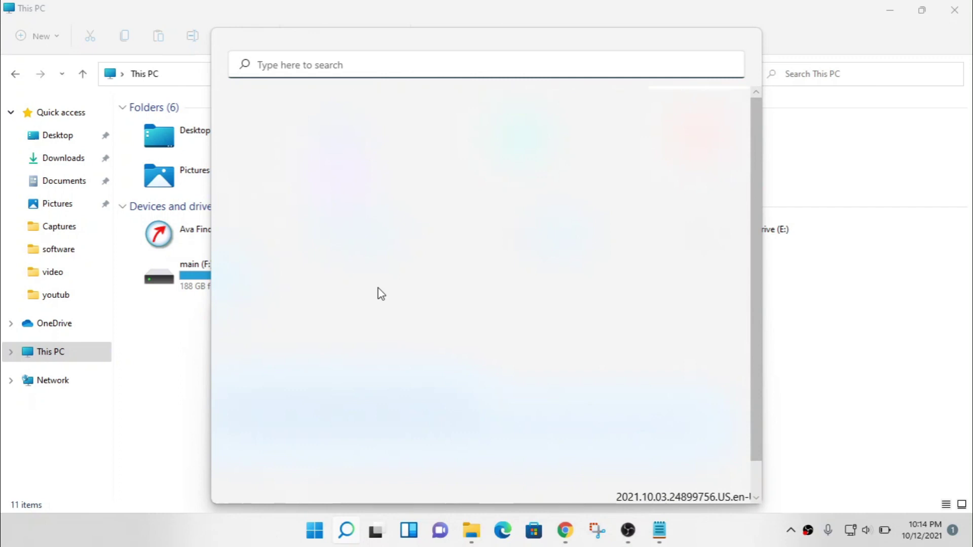
text(manage)
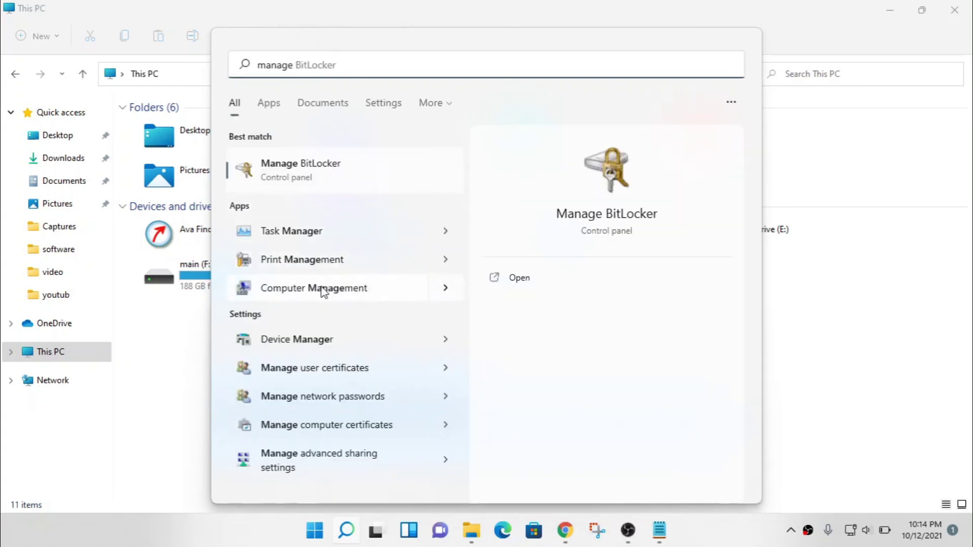
key(Escape)
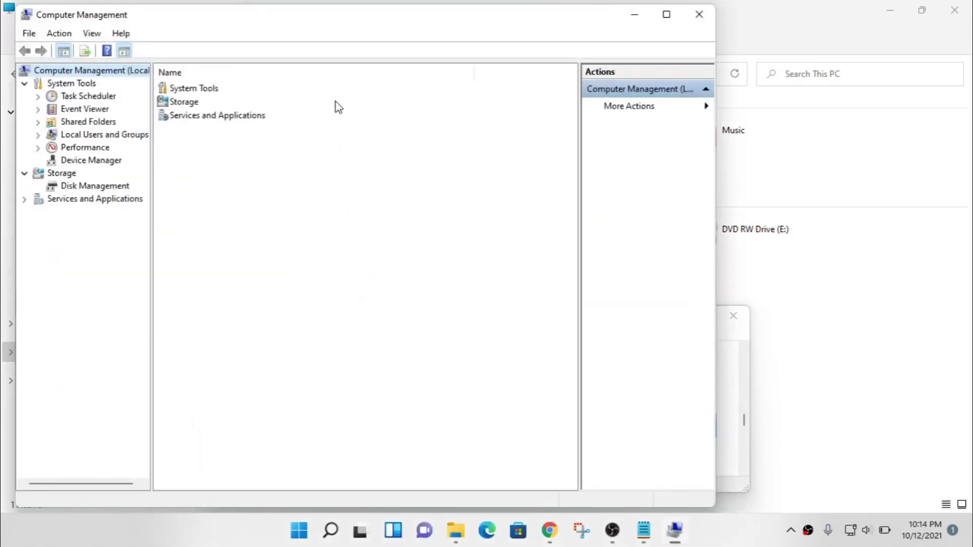
click(699, 15)
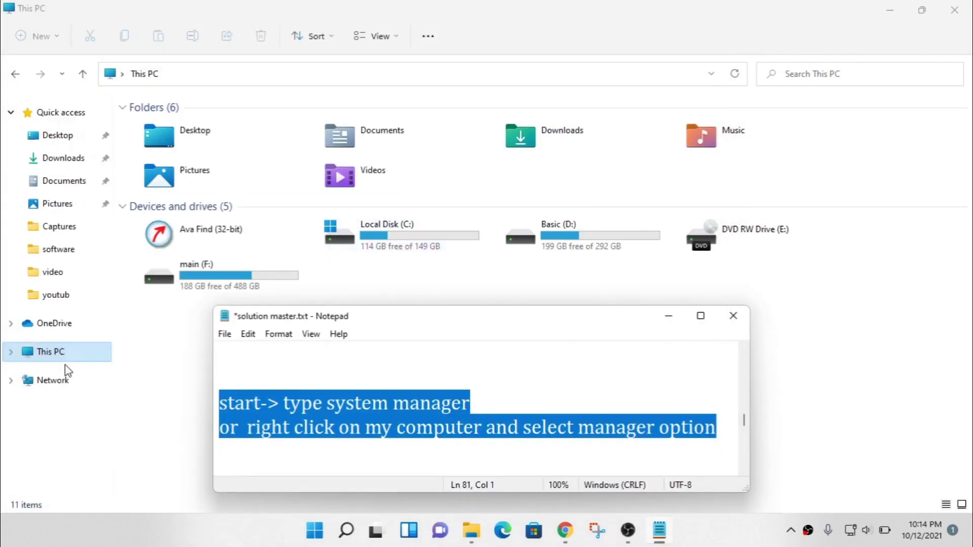
Step: Open Computer Management using the Manage command of This PC in File Explorer
right_click(44, 356)
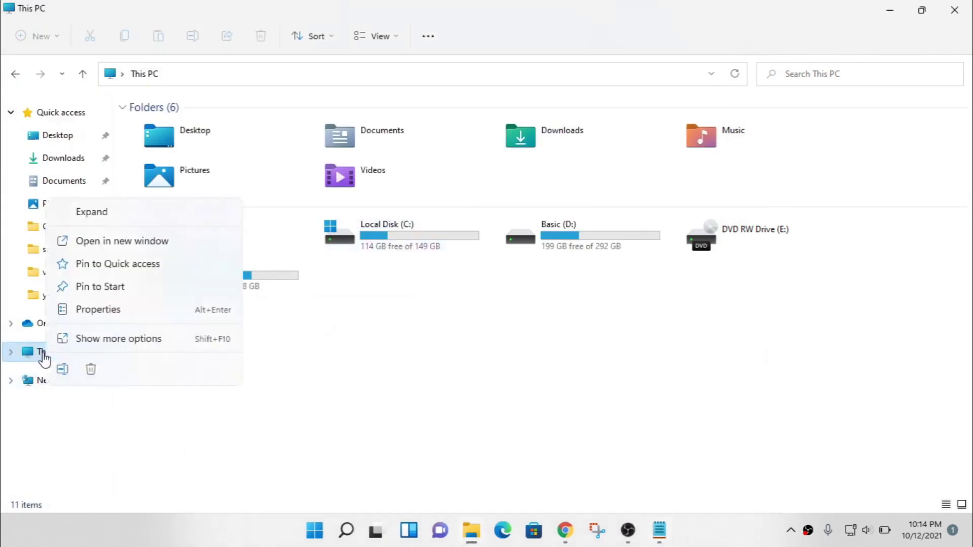
click(96, 343)
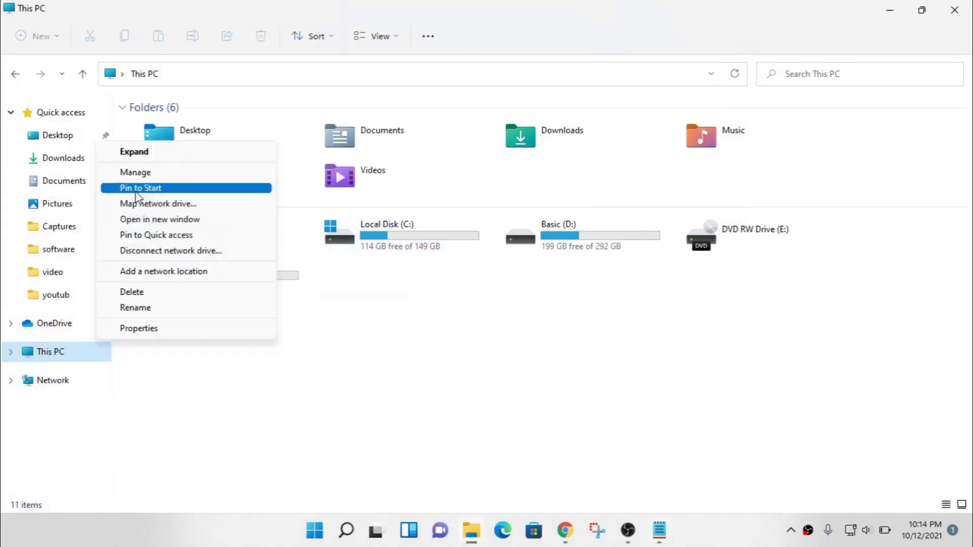
click(140, 170)
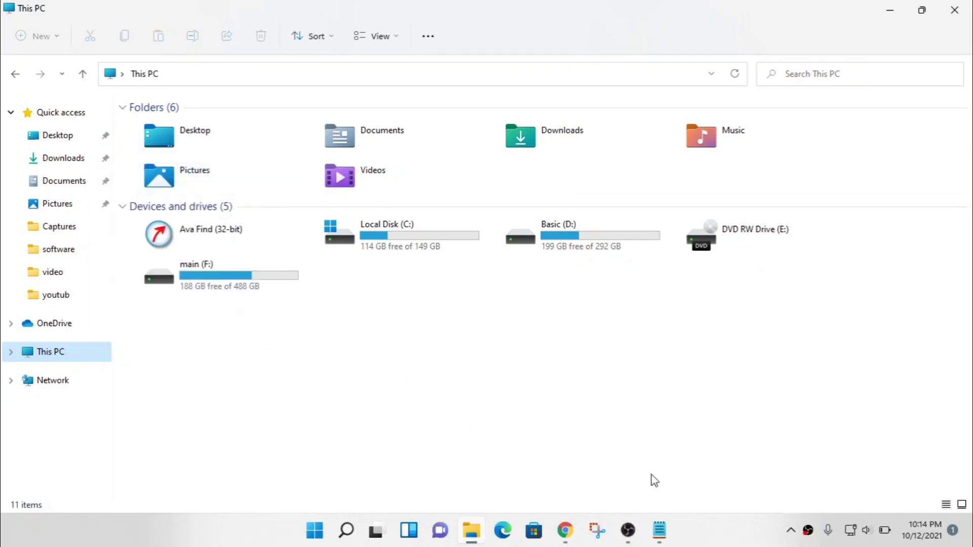
Step: Switch to Notepad and bring up the line "goto Disk Management" below the system manager instructions
click(658, 529)
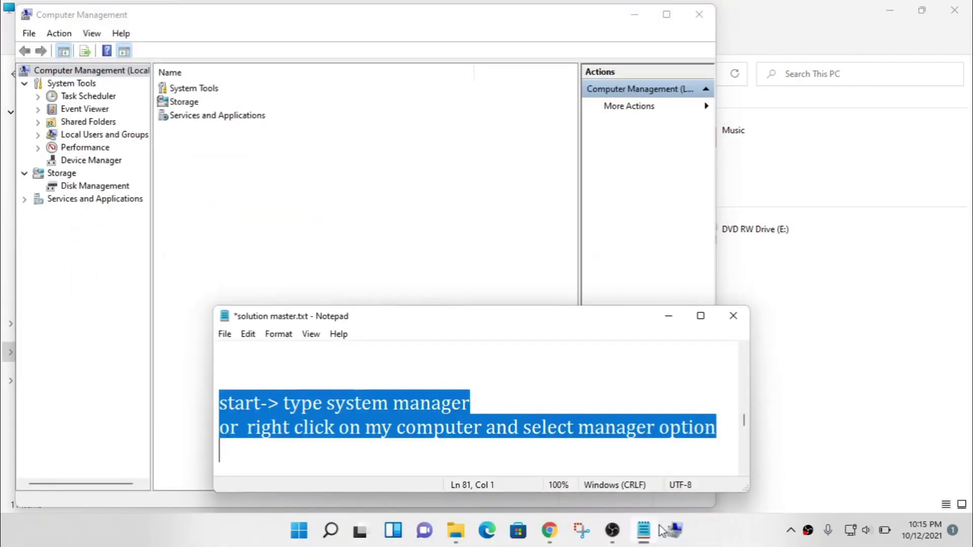
click(383, 456)
key(Return)
key(Return)
key(Return)
key(Return)
key(Return)
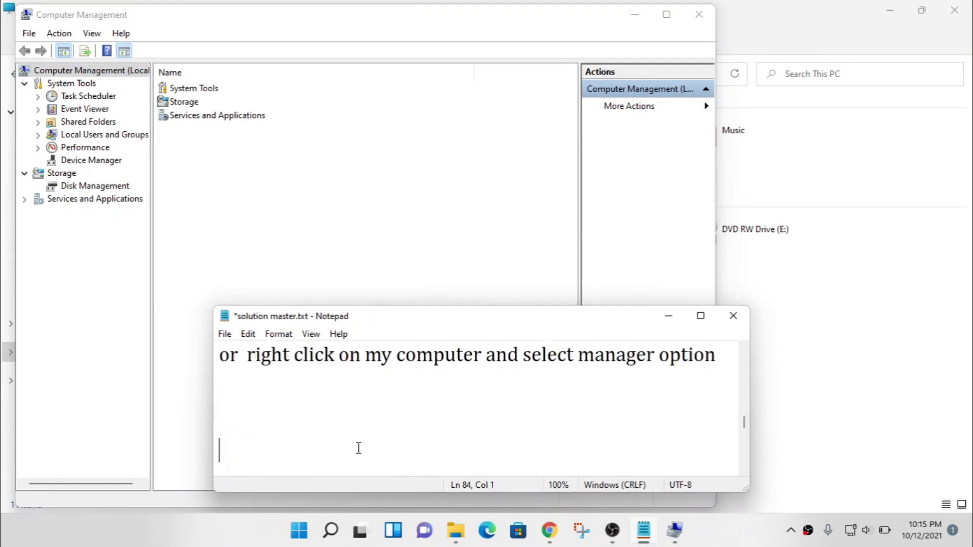
text(goto Disk Management)
key(Return)
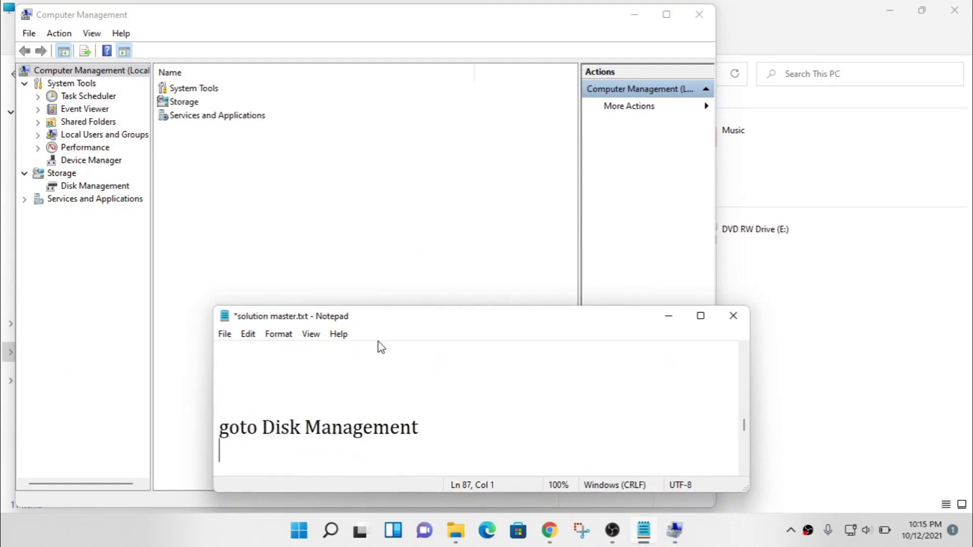
Step: Switch to Computer Management, open Disk Management, and select the C: partition on Disk 0
click(66, 186)
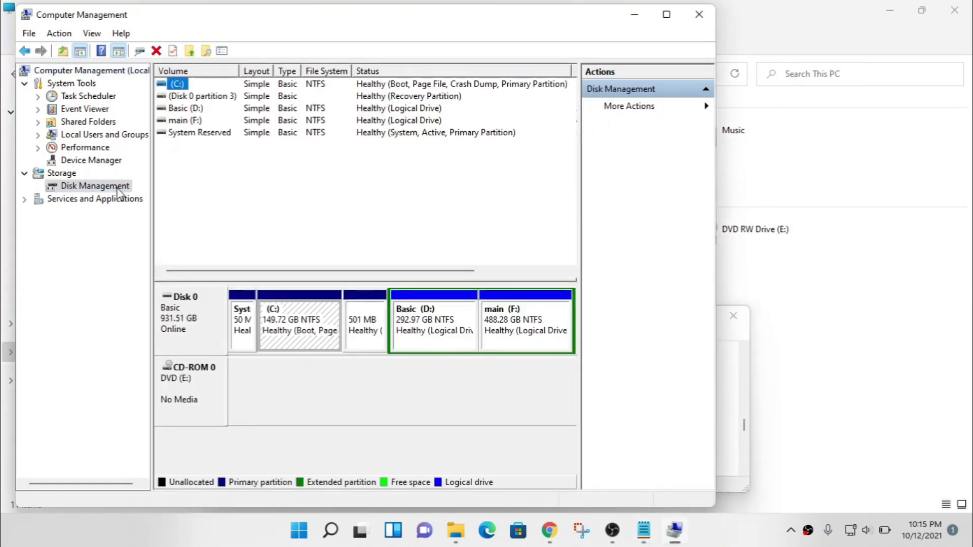
click(283, 329)
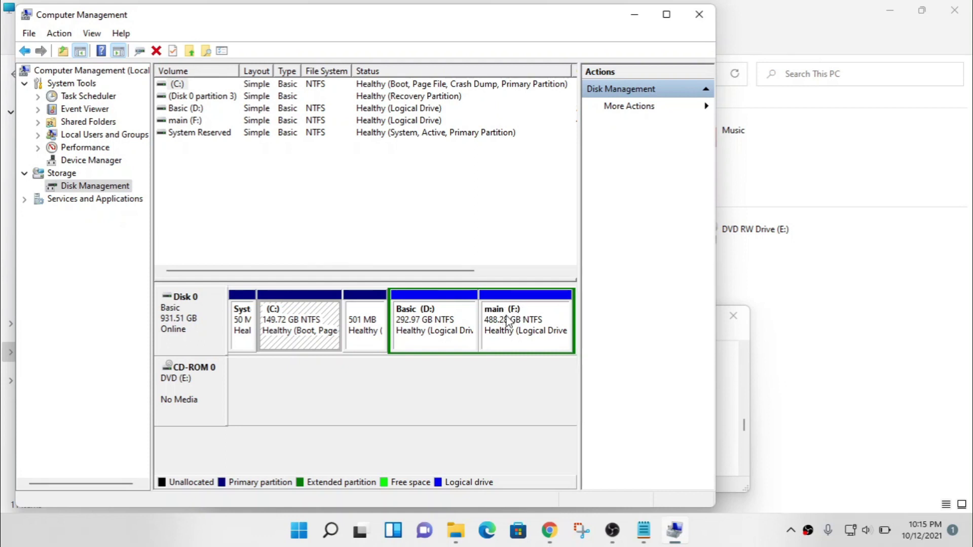
Step: Switch to Notepad and highlight the lines about "change drive letter and Paths..." and the Add, change and remove buttons
click(732, 385)
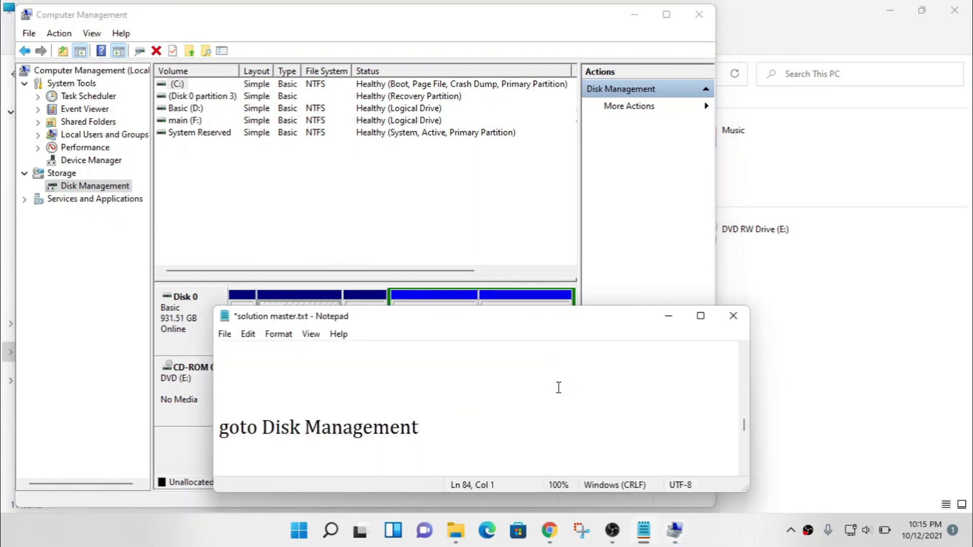
key(Down)
key(Down)
key(Down)
key(Down)
key(Down)
key(Down)
key(Down)
key(Down)
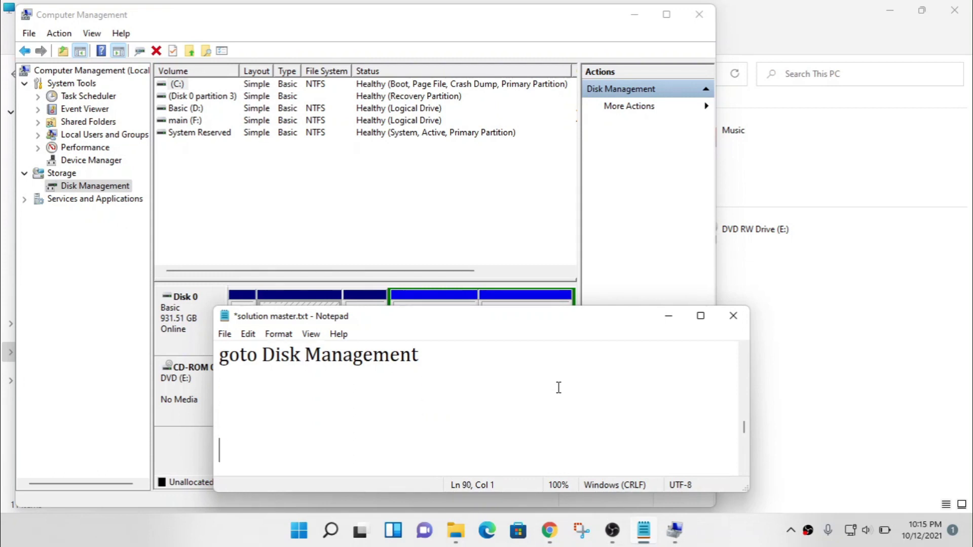
key(Down)
key(shift+Right)
key(shift+Right)
key(shift+Right)
key(shift+Right)
key(shift+Right)
key(shift+Right)
key(shift+Right)
key(shift+Right)
key(shift+Right)
key(shift+Right)
key(shift+Right)
key(shift+Right)
key(shift+Right)
key(shift+Right)
key(shift+Right)
key(shift+Right)
key(shift+Right)
key(shift+Right)
key(shift+Right)
key(shift+Right)
key(shift+Right)
key(shift+Right)
key(shift+Right)
key(shift+Right)
key(shift+Right)
key(shift+Right)
key(shift+Right)
key(shift+Right)
key(shift+Right)
key(shift+Right)
key(shift+Right)
key(shift+Right)
key(shift+Right)
key(shift+Right)
key(shift+Right)
key(shift+Right)
key(shift+Right)
key(shift+Right)
key(shift+Right)
key(shift+Right)
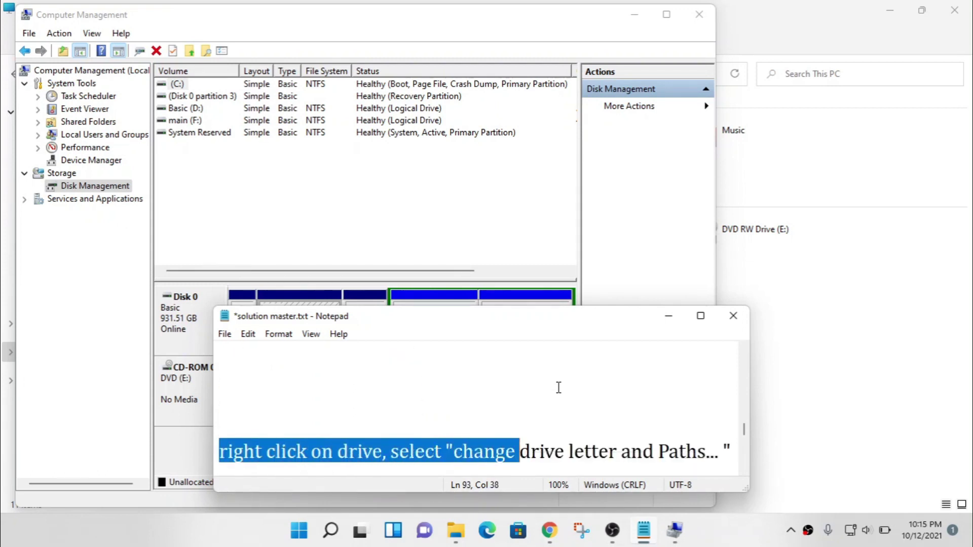
key(shift+Right)
key(shift+Right)
key(shift+Right)
key(shift+Right)
key(shift+Right)
key(shift+Right)
key(shift+Right)
key(shift+Right)
key(shift+Right)
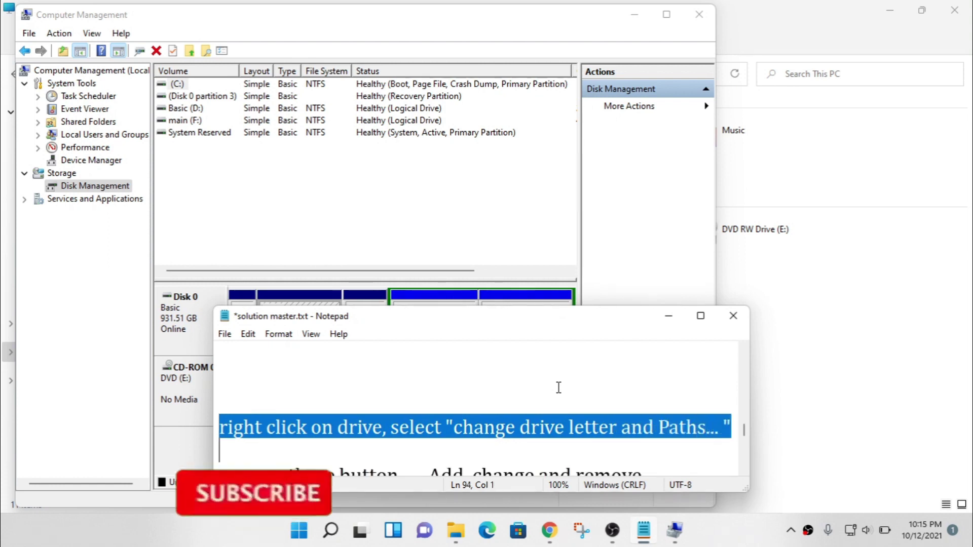
key(shift+Right)
key(shift+Right)
key(shift+Right)
key(shift+Right)
key(shift+Right)
key(shift+Right)
key(shift+Right)
key(shift+Right)
key(shift+Right)
key(shift+Right)
key(shift+Right)
key(shift+Right)
key(shift+Right)
key(shift+Right)
key(shift+Right)
key(shift+Right)
key(shift+Right)
key(shift+Right)
key(shift+Right)
key(shift+Right)
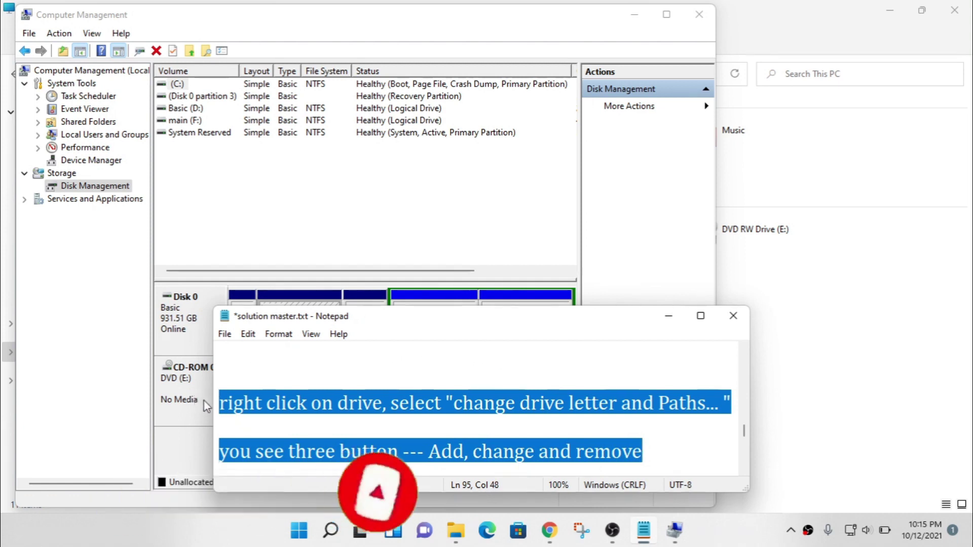
Step: Open Change Drive Letter and Paths for the DVD drive on CD-ROM 0, and highlight the Notepad instruction about changing and selecting the letter
right_click(188, 396)
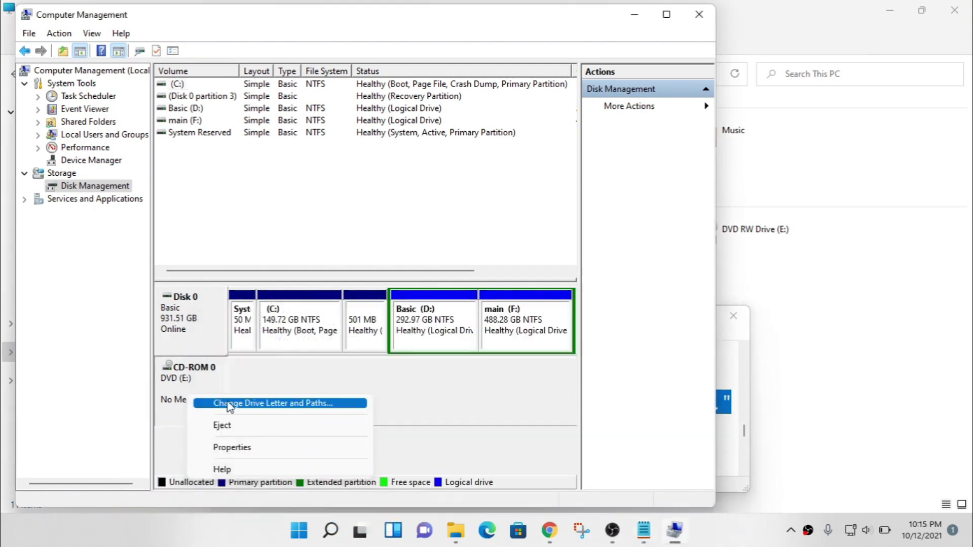
click(272, 409)
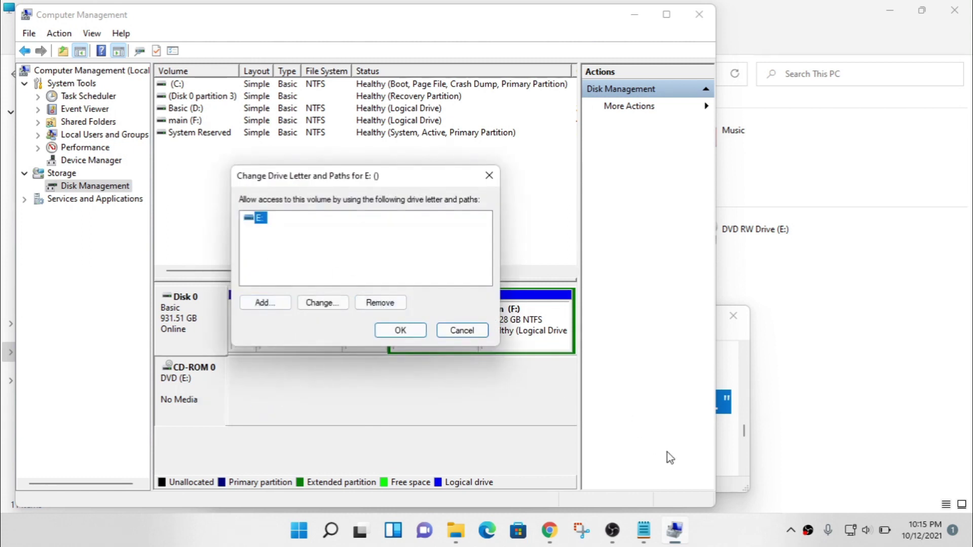
click(722, 451)
scroll(648, 446, down, 2)
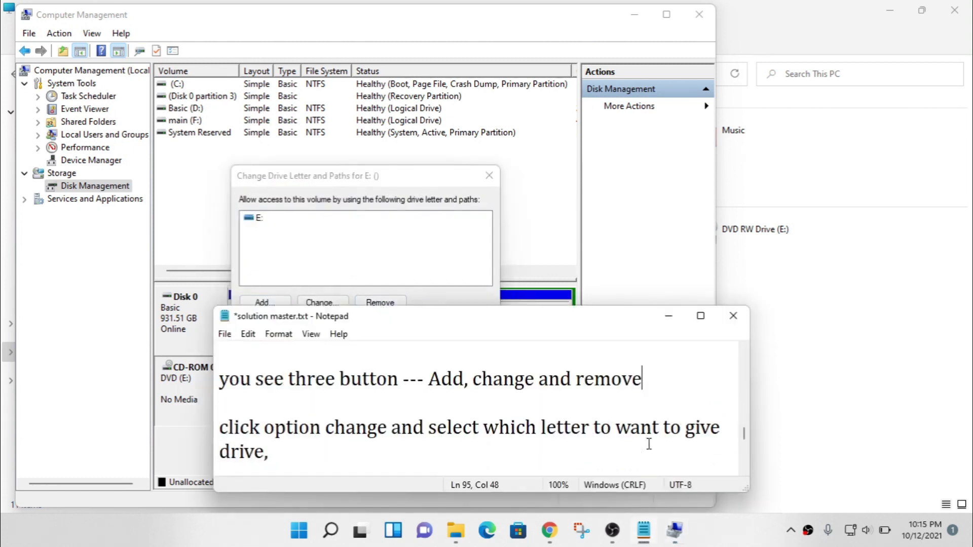
drag(221, 355, 728, 376)
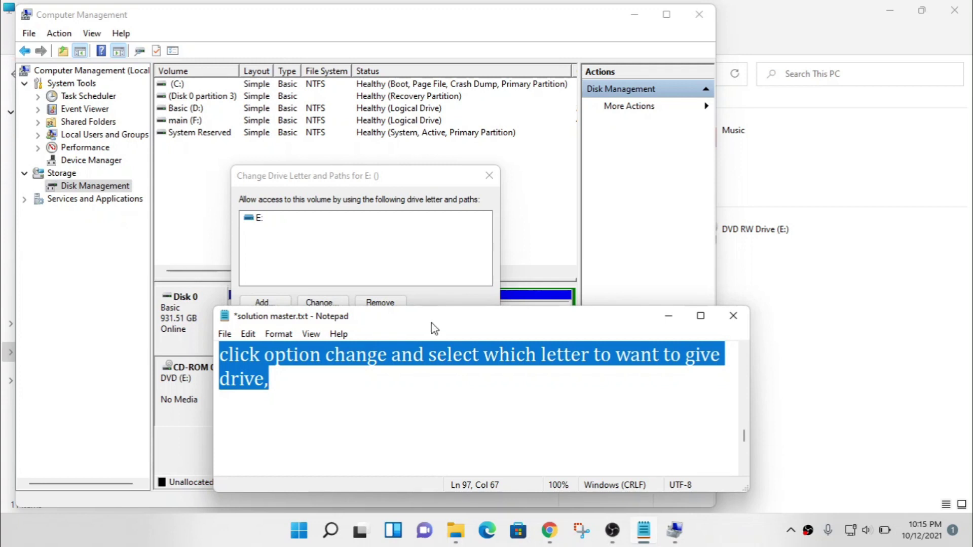
Step: Switch back to the drive letter dialog, change the DVD drive's letter to I, and accept the warning
click(434, 305)
click(323, 303)
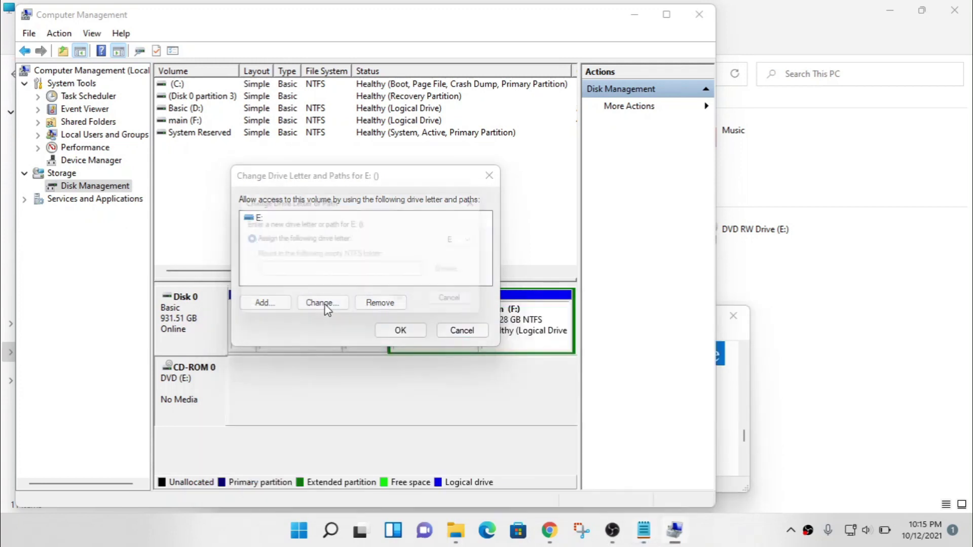
click(472, 244)
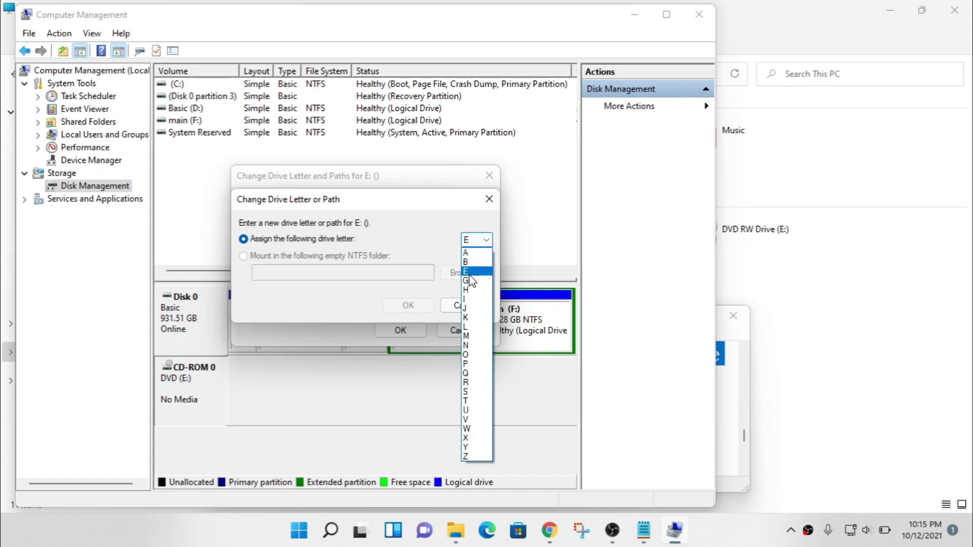
click(468, 299)
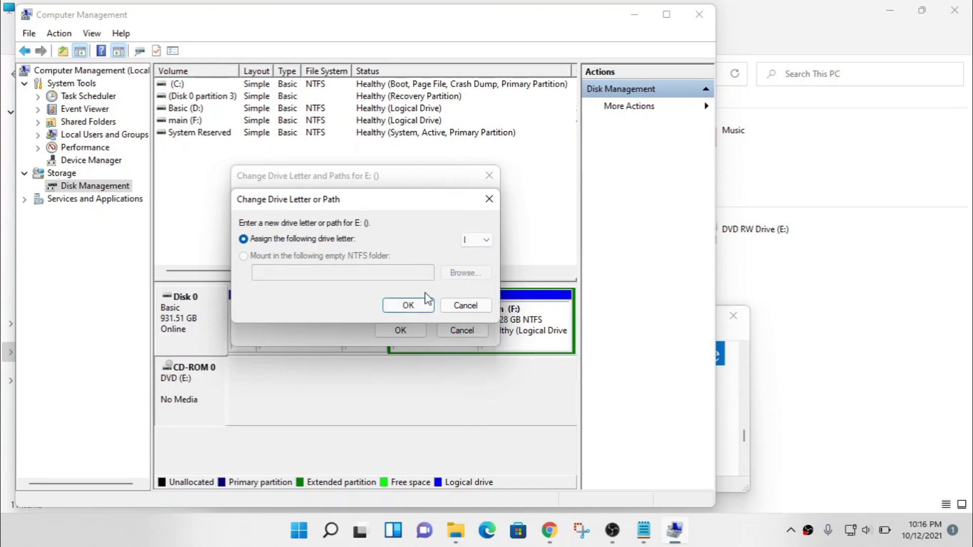
click(409, 305)
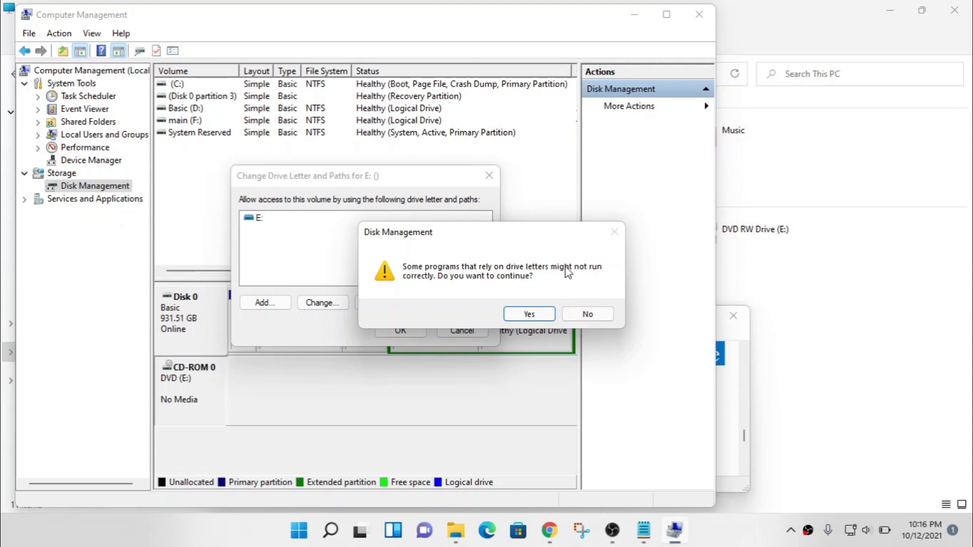
click(521, 312)
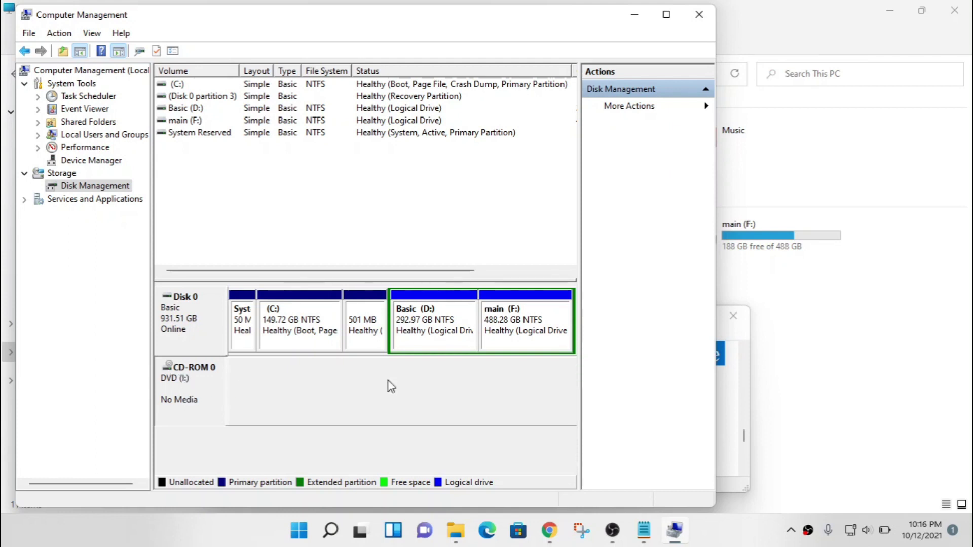
Step: Change the drive letter of the main (F:) volume on Disk 0 to E and accept both warnings
click(524, 348)
right_click(509, 313)
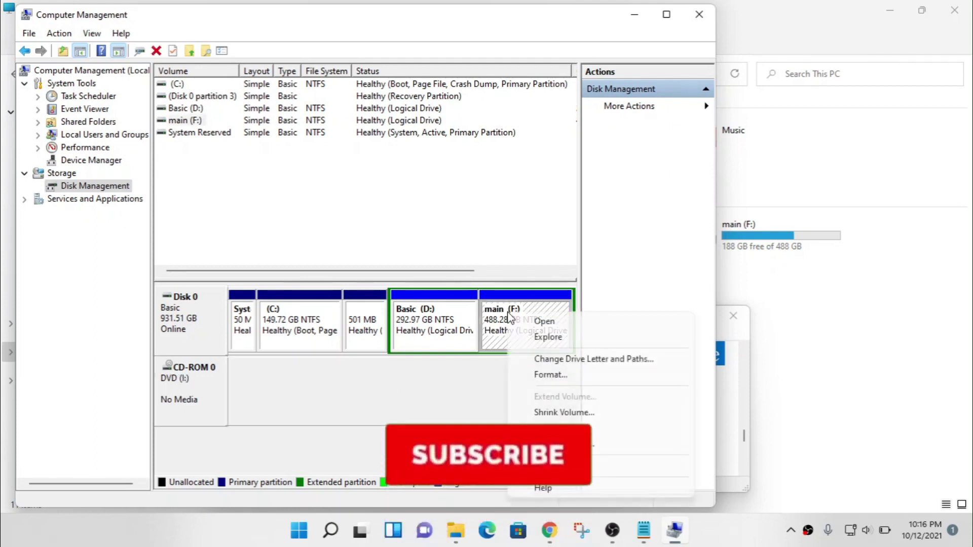
click(540, 361)
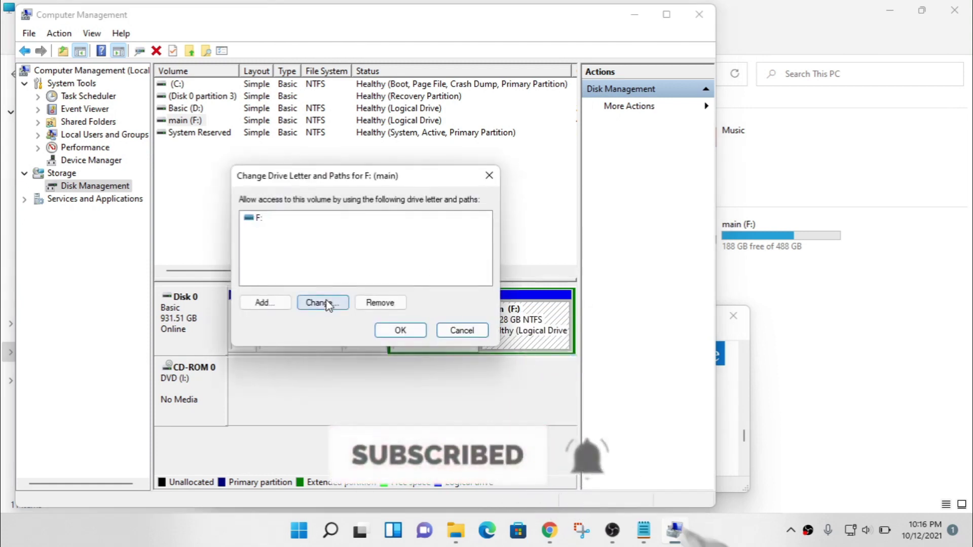
click(327, 304)
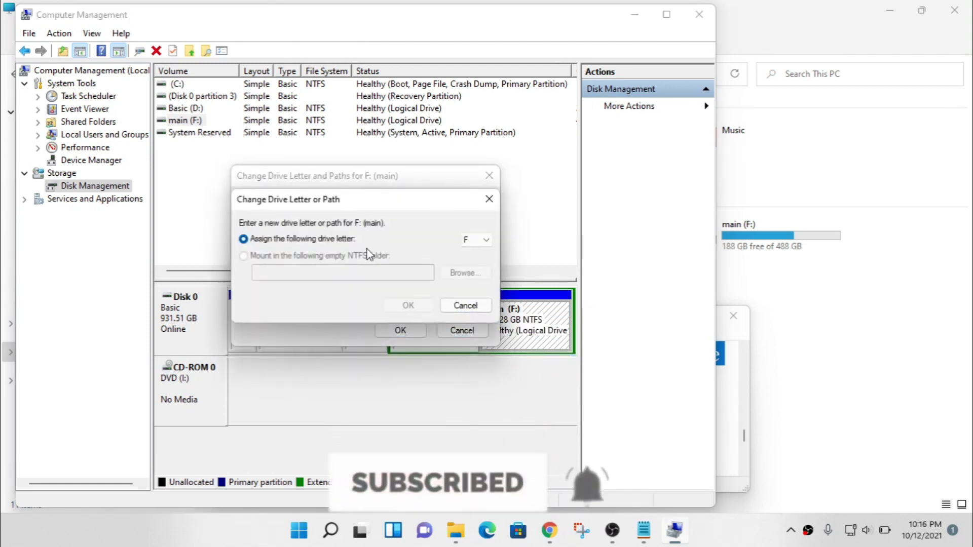
click(469, 241)
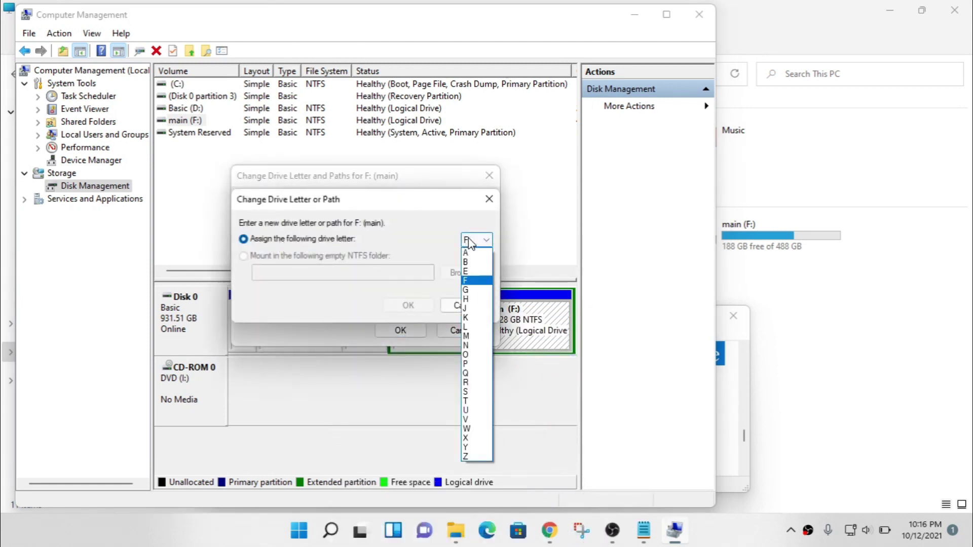
click(467, 271)
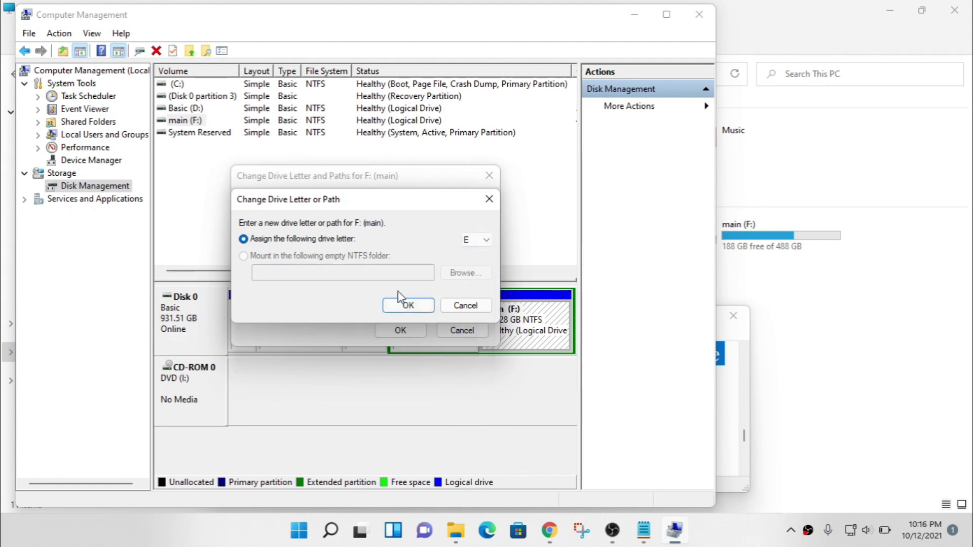
click(404, 306)
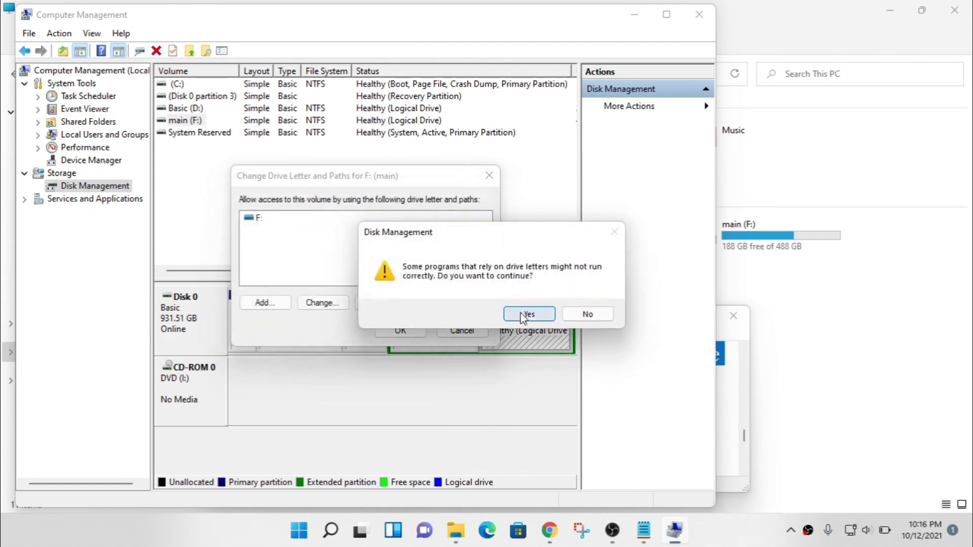
click(527, 315)
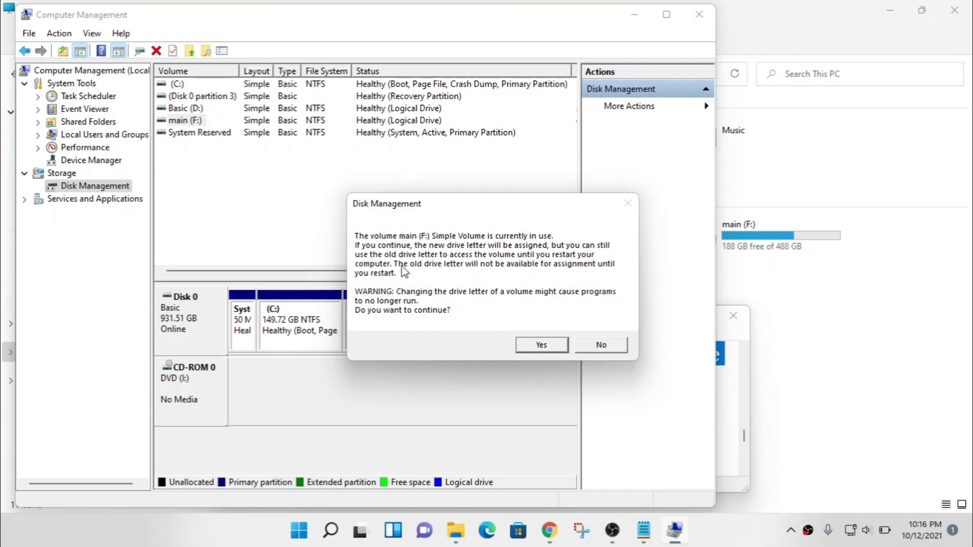
click(541, 345)
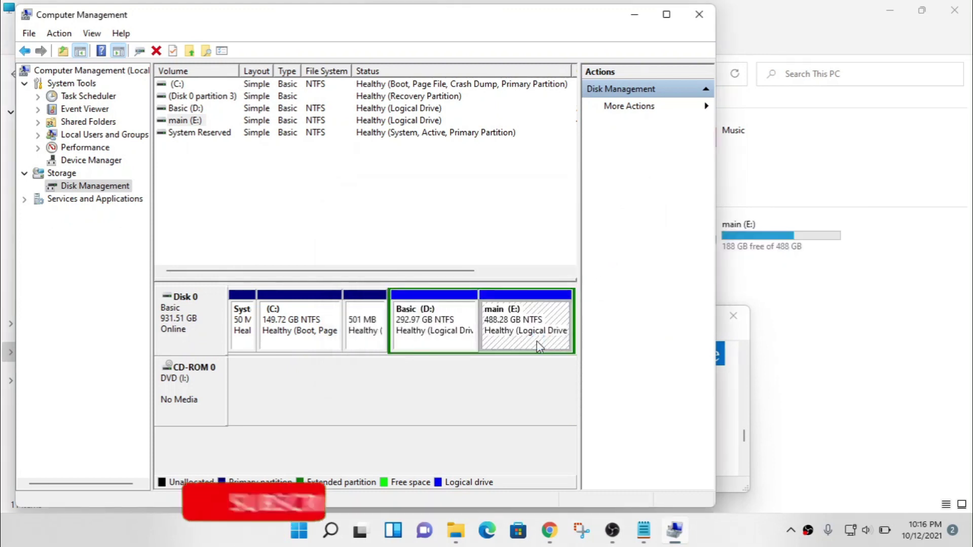
Step: Dismiss the AutoPlay notification and switch to This PC in File Explorer to check the drive letters
click(535, 337)
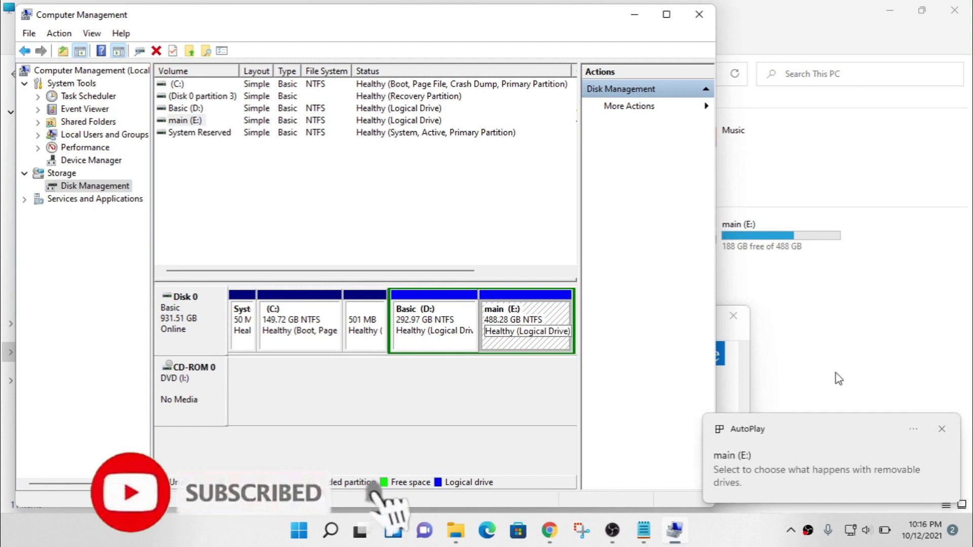
click(943, 429)
click(783, 267)
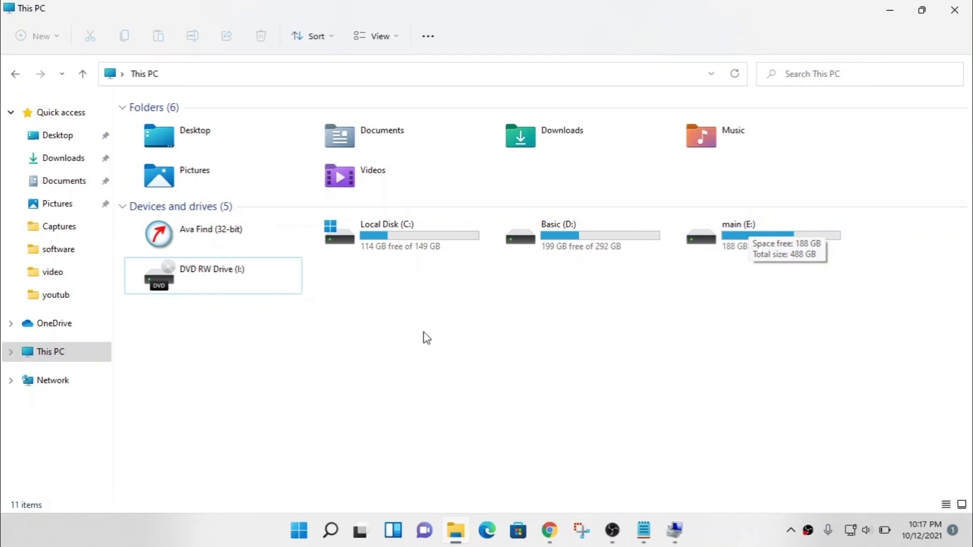
Step: Switch to Notepad and highlight in turn the notes on the DVD and F: letter changes, the video reference, and changing all drive labeling
click(641, 530)
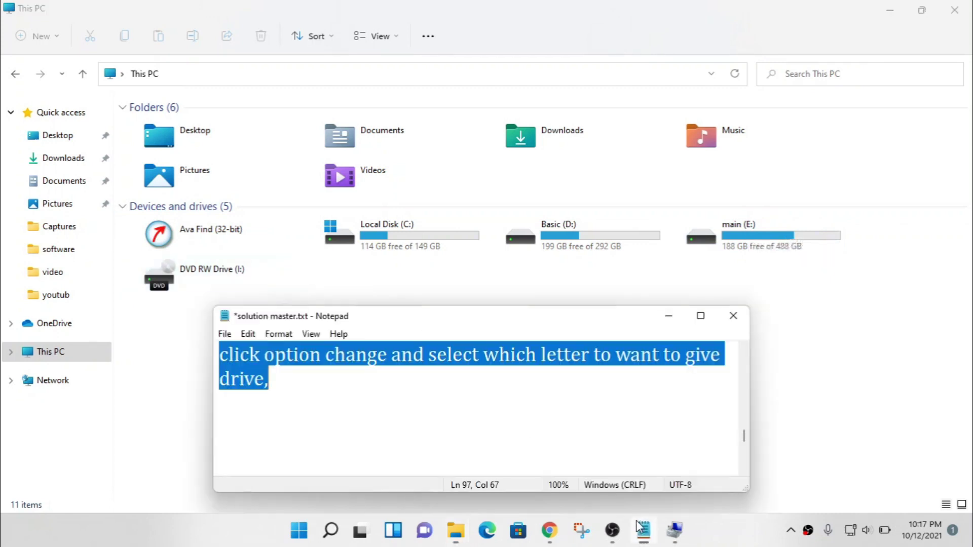
scroll(433, 392, down, 5)
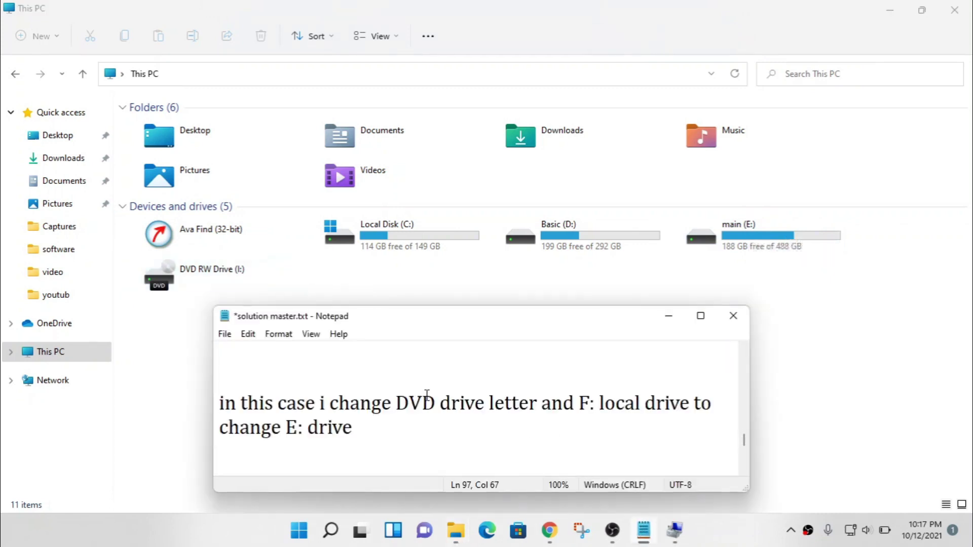
drag(228, 401, 570, 421)
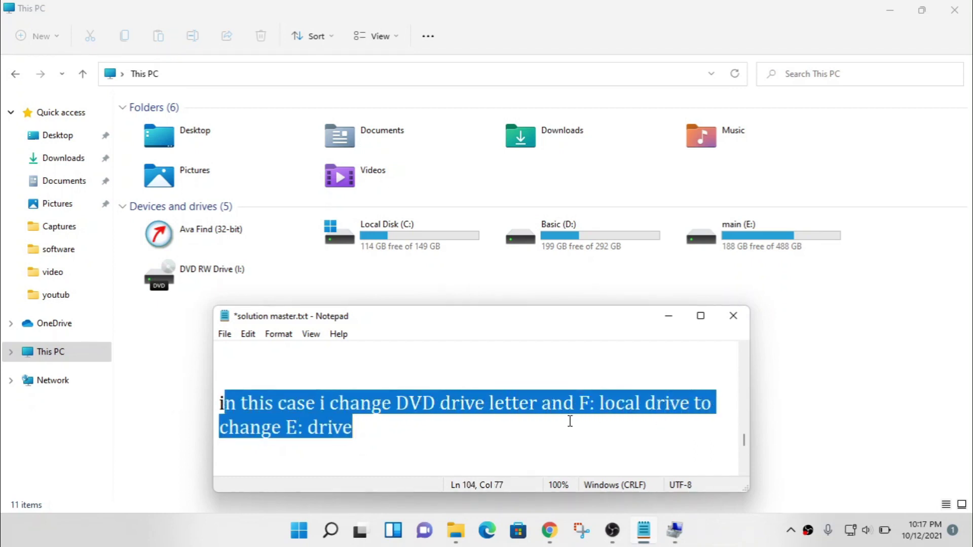
scroll(537, 414, down, 3)
drag(220, 355, 462, 356)
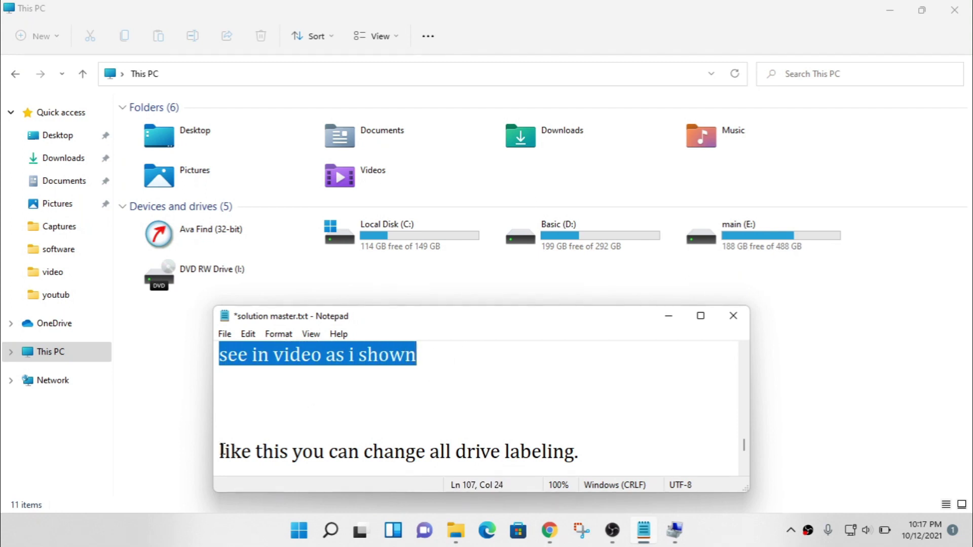
drag(222, 451, 593, 455)
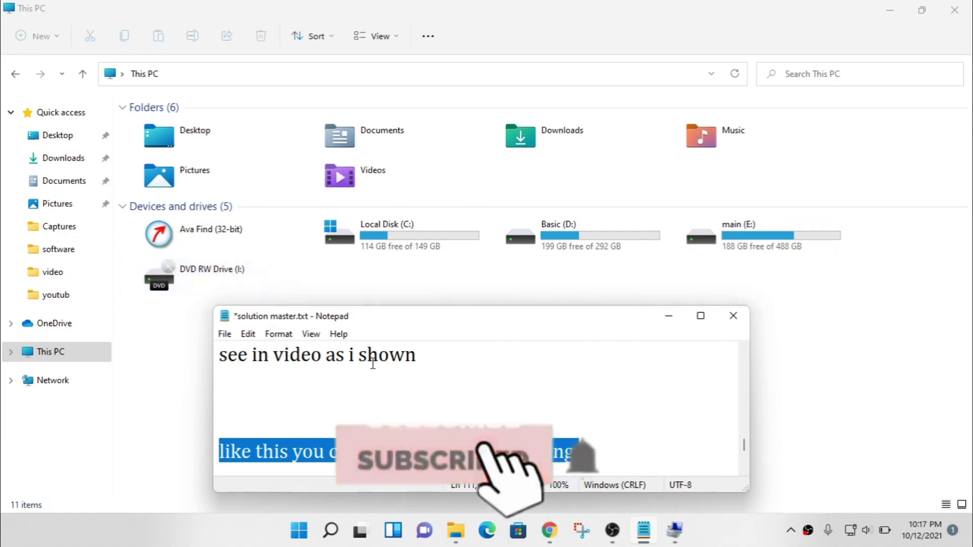
Step: Highlight in turn the closing Notepad lines "thanks for watching !!!!!!", "for more videos" and "please like, share and subscribe video/channel"
scroll(374, 390, down, 3)
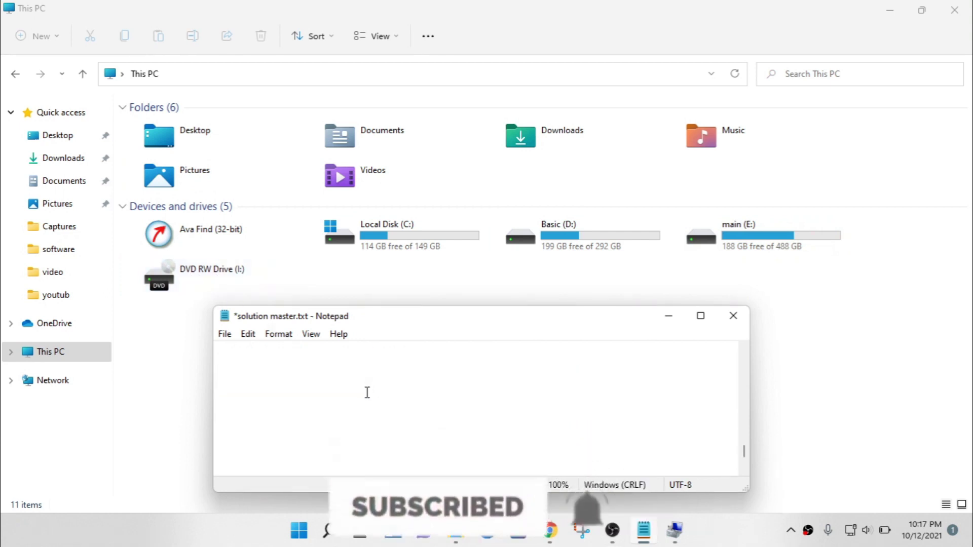
scroll(367, 393, down, 3)
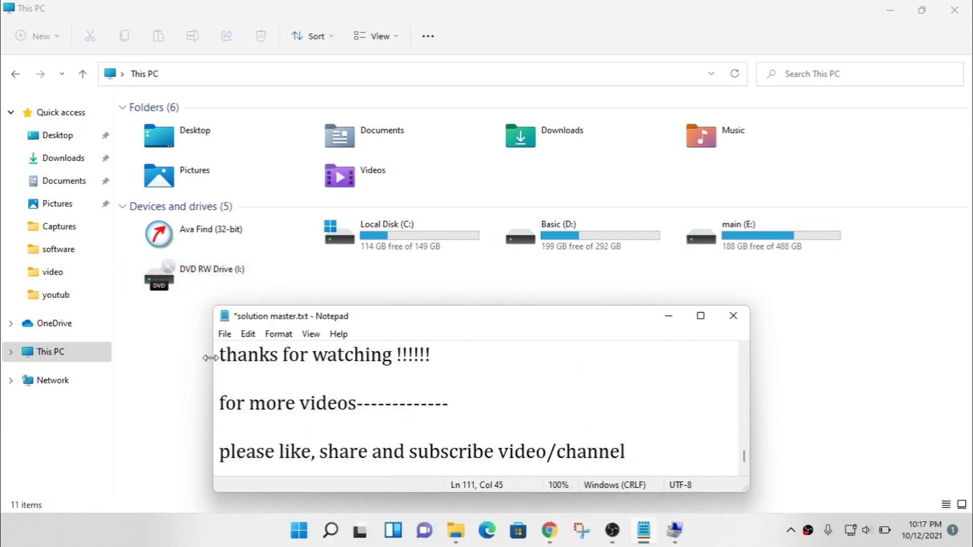
drag(217, 358, 462, 361)
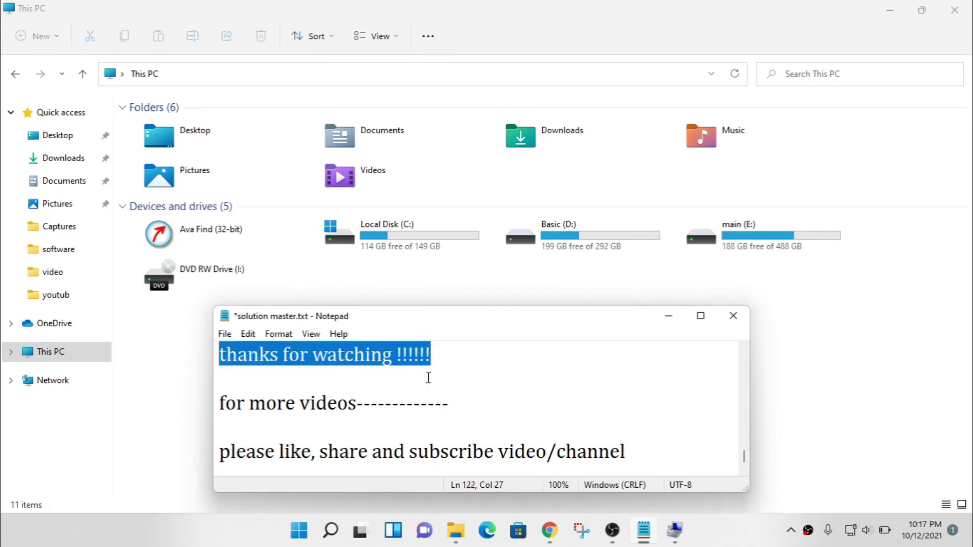
drag(221, 404, 481, 405)
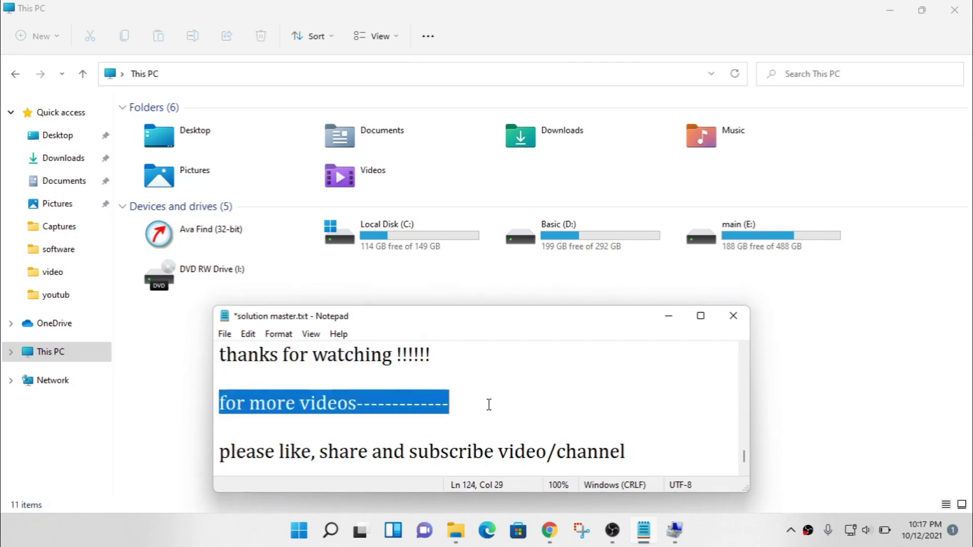
drag(223, 453, 643, 447)
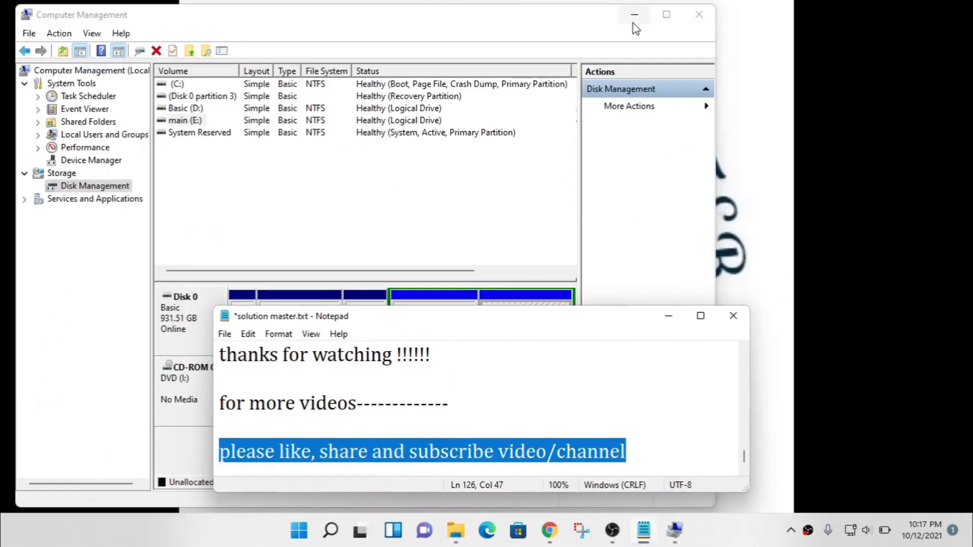
Step: Minimize the Computer Management and Notepad windows and stop the screen recording
click(635, 16)
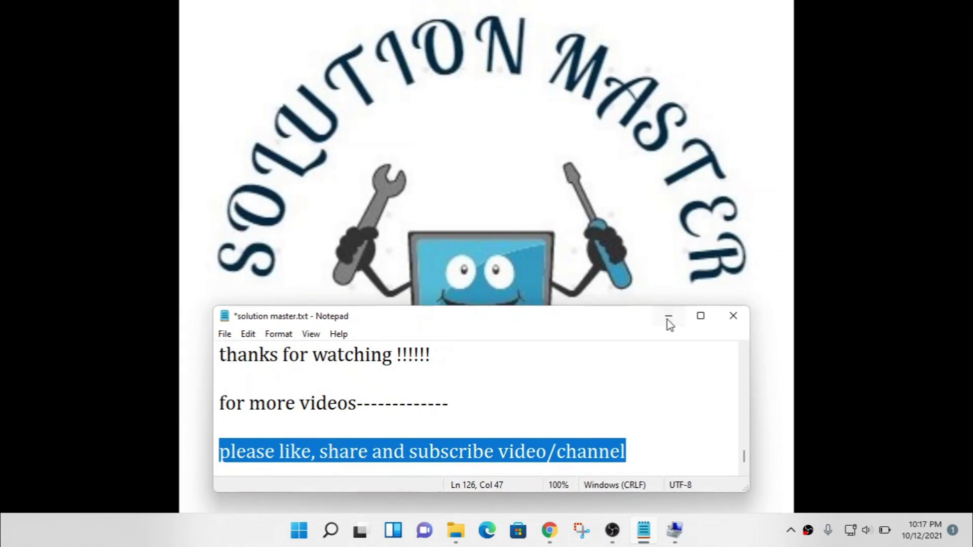
click(669, 318)
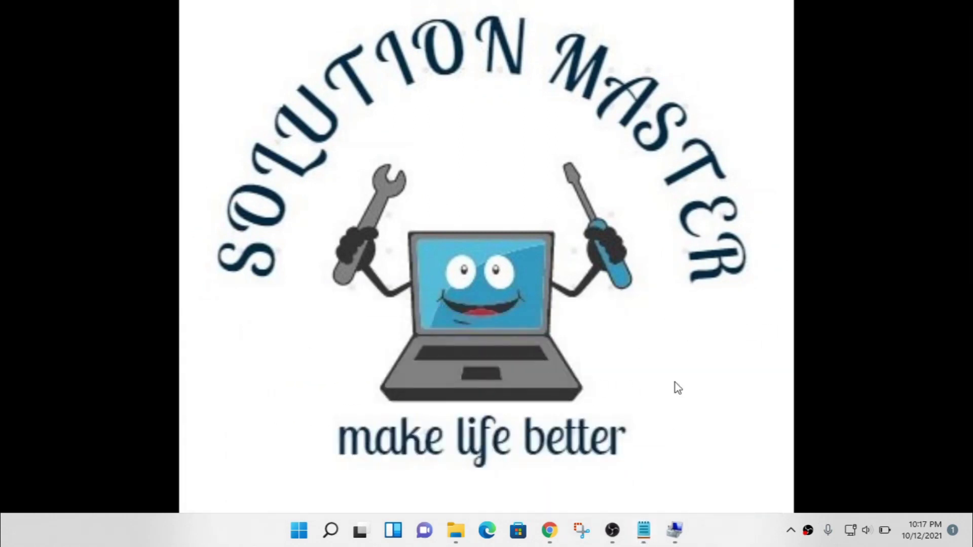
right_click(808, 533)
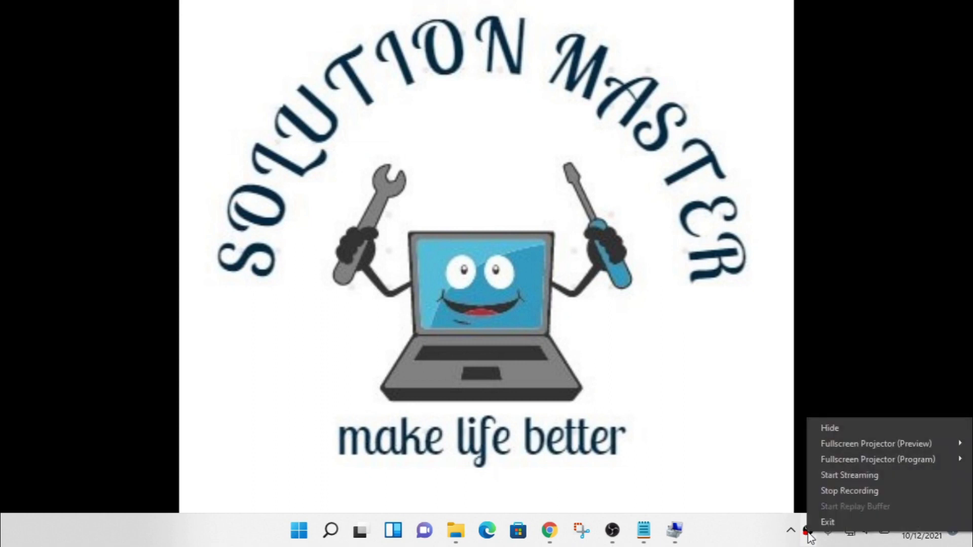
click(838, 491)
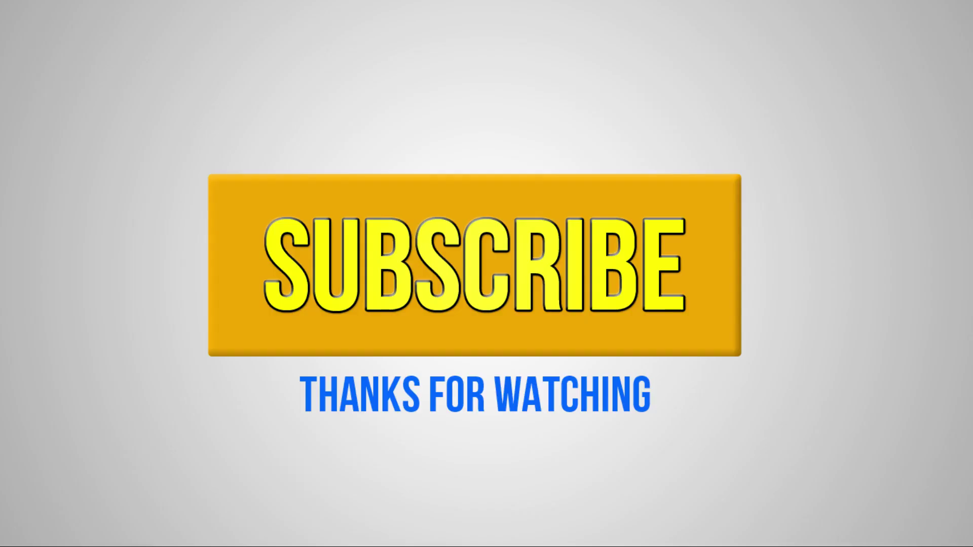